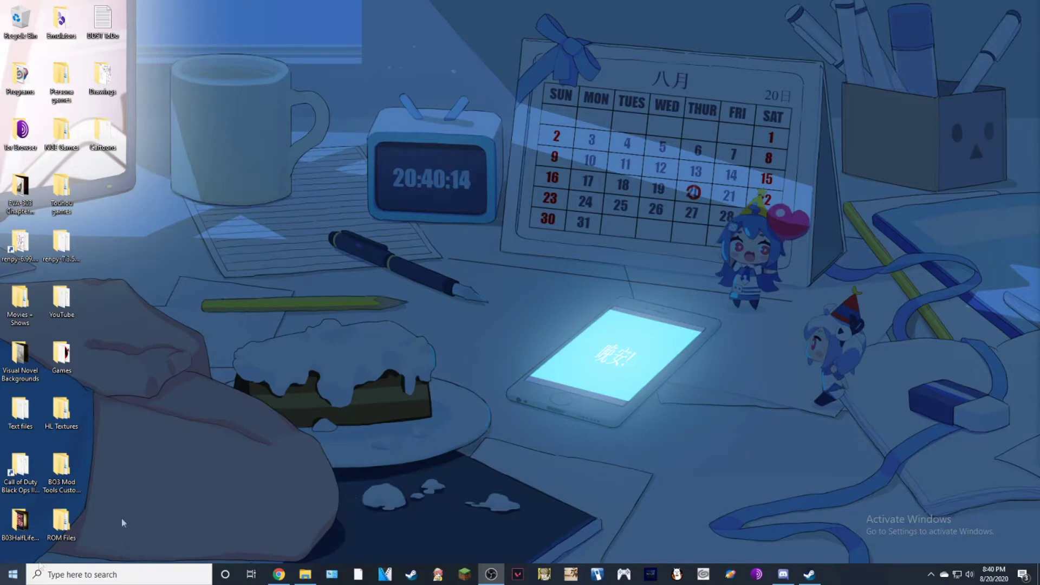
Open a maximized Google Chrome window and go to wacom.com.
{"action": "left_click", "coordinate": [12, 575]}
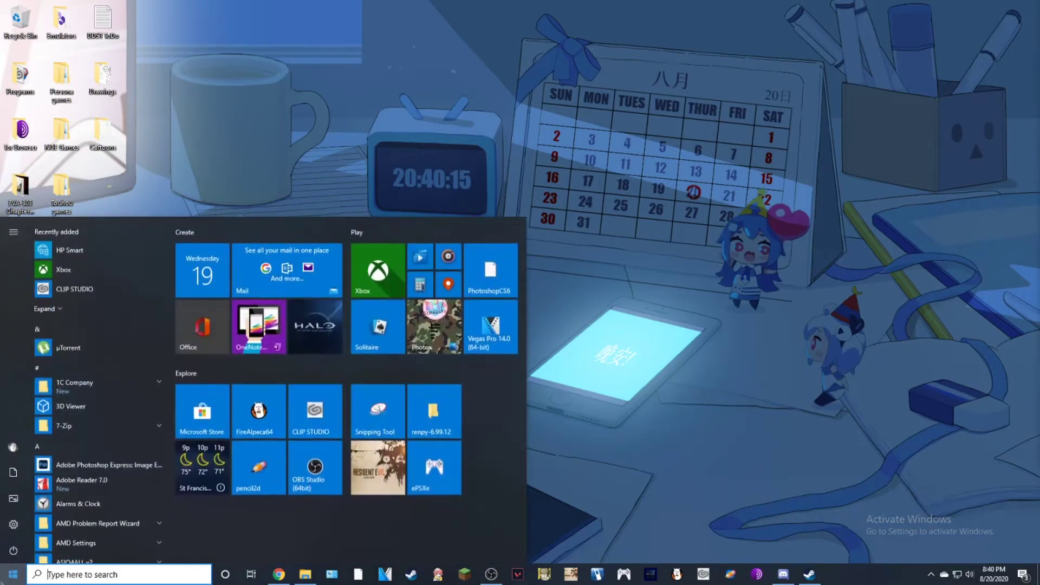
{"action": "left_click", "coordinate": [12, 574]}
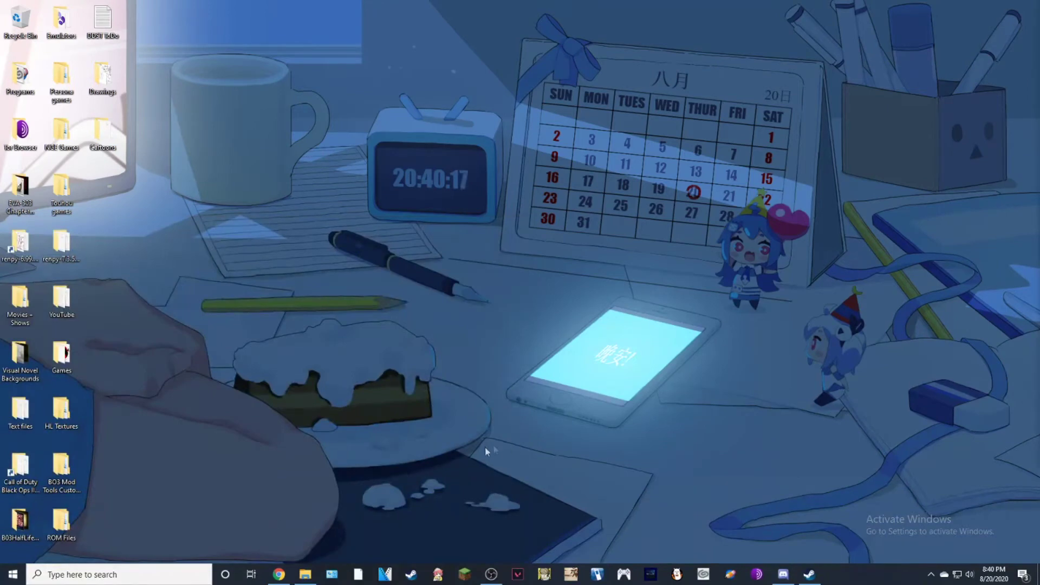
{"action": "right_click", "coordinate": [278, 574]}
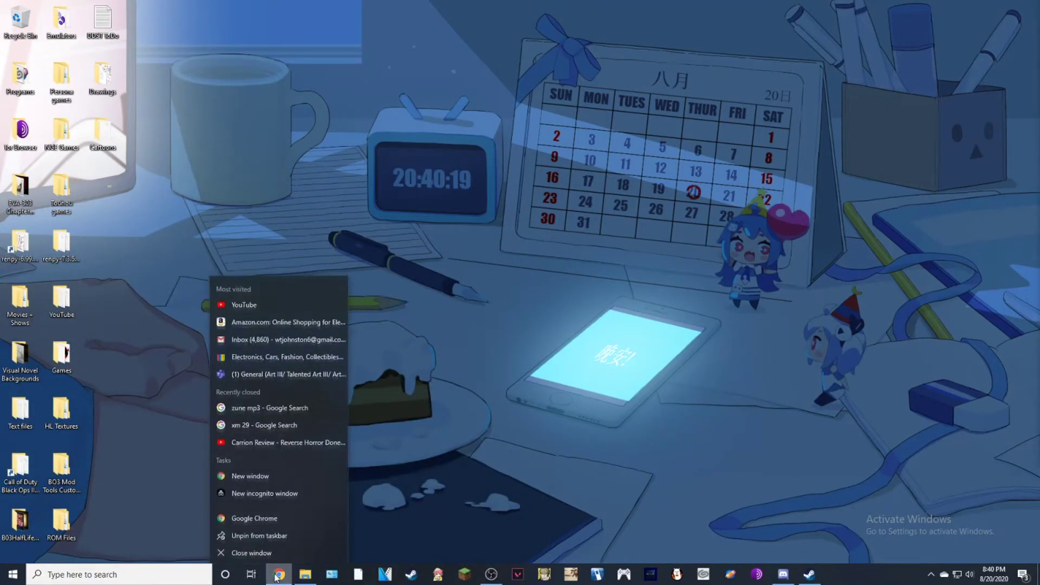
{"action": "left_click", "coordinate": [254, 517]}
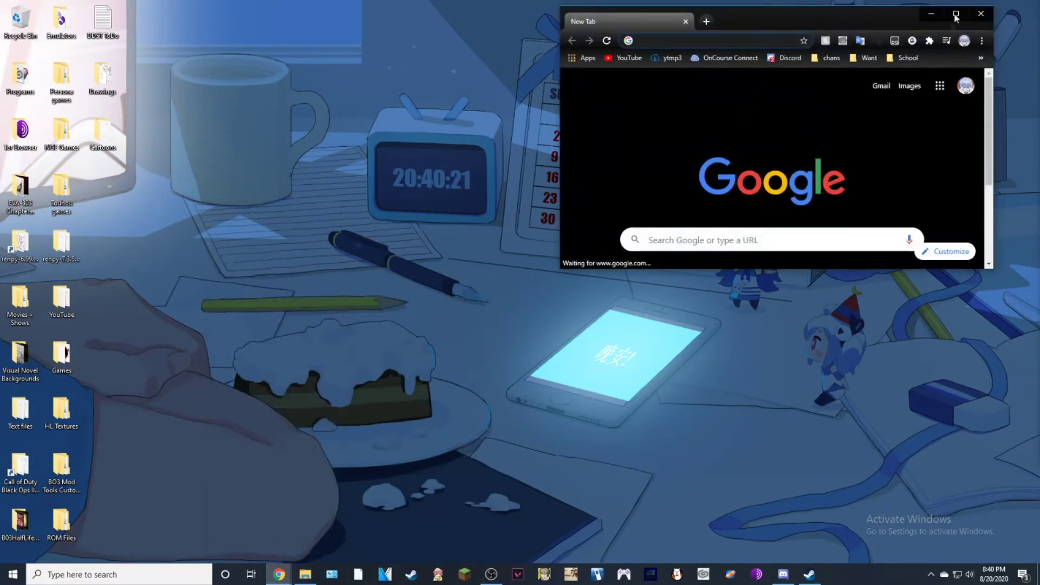
{"action": "left_click", "coordinate": [958, 12]}
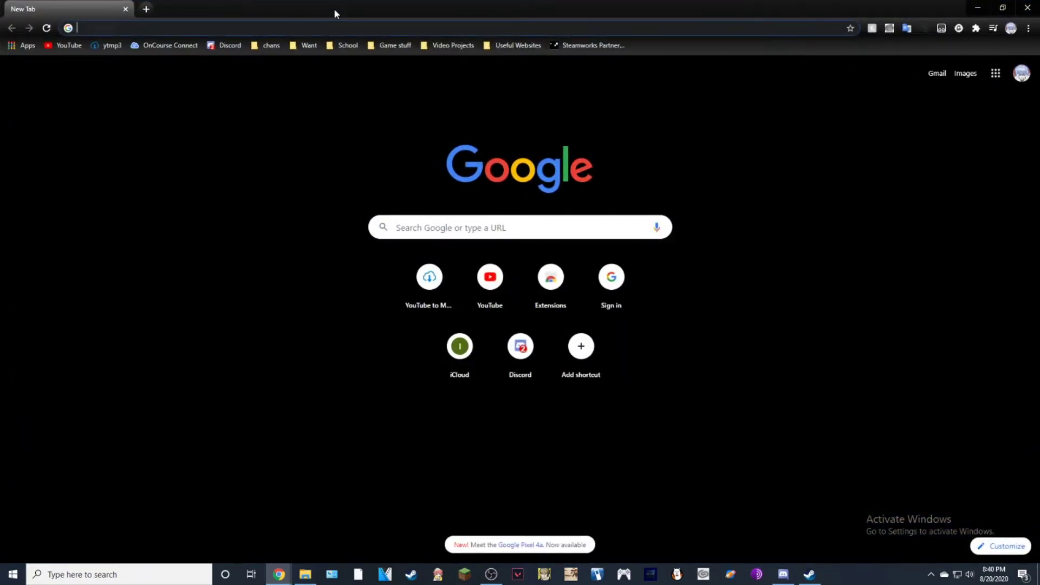
{"action": "type", "text": "wacom.com"}
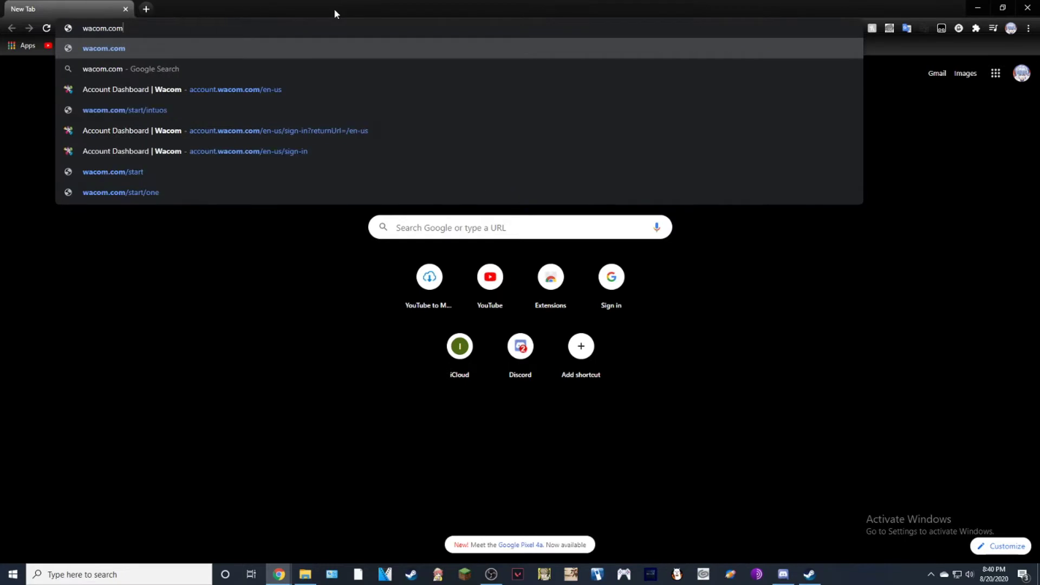
{"action": "key", "text": "Return"}
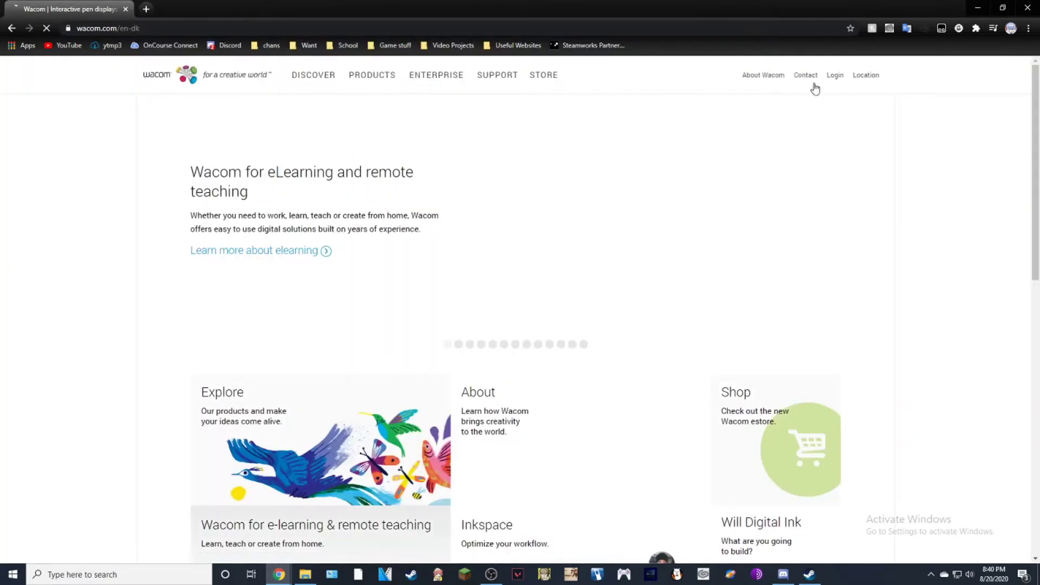
Open the Register Products page from the Wacom account options.
{"action": "left_click", "coordinate": [834, 78]}
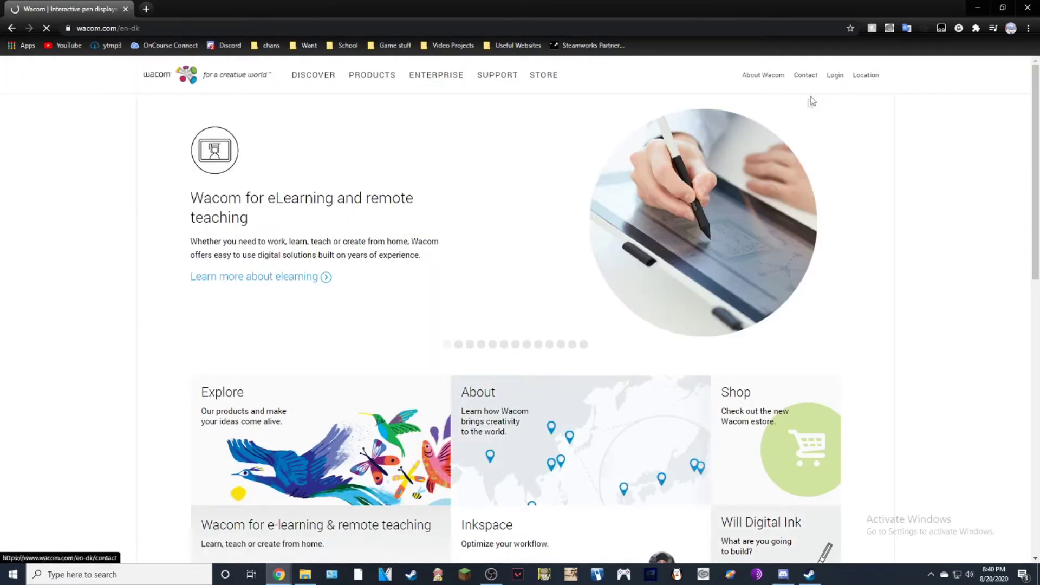
{"action": "left_click", "coordinate": [499, 379]}
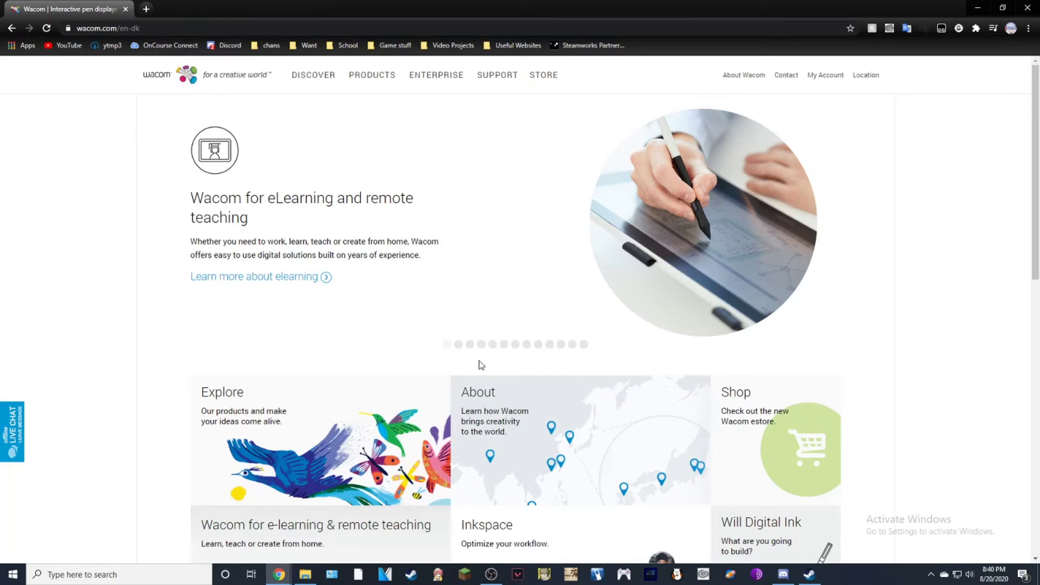
{"action": "scroll", "coordinate": [392, 320], "scroll_direction": "down", "scroll_amount": 5}
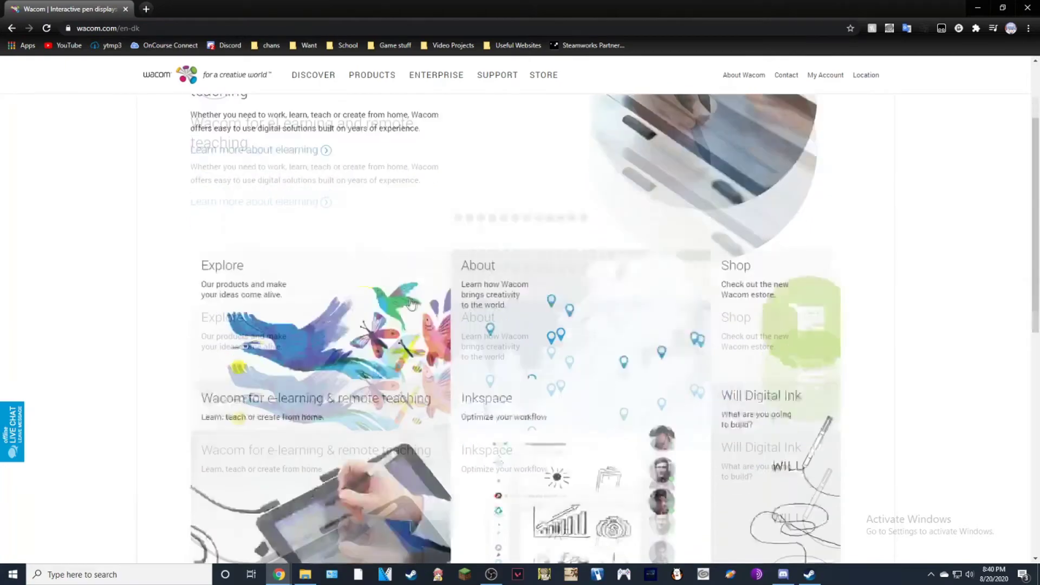
{"action": "scroll", "coordinate": [404, 305], "scroll_direction": "up", "scroll_amount": 5}
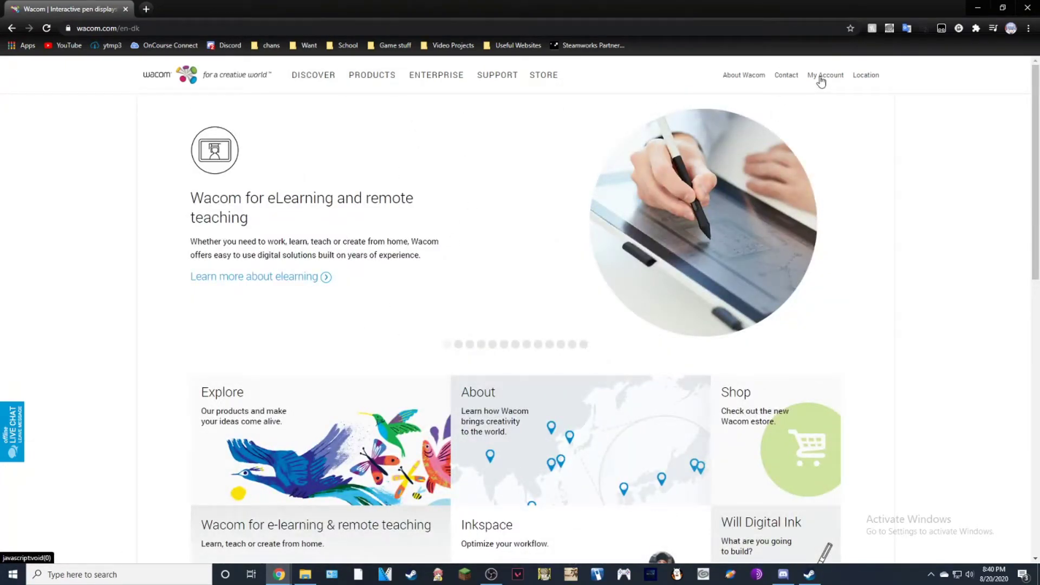
{"action": "left_click", "coordinate": [840, 81]}
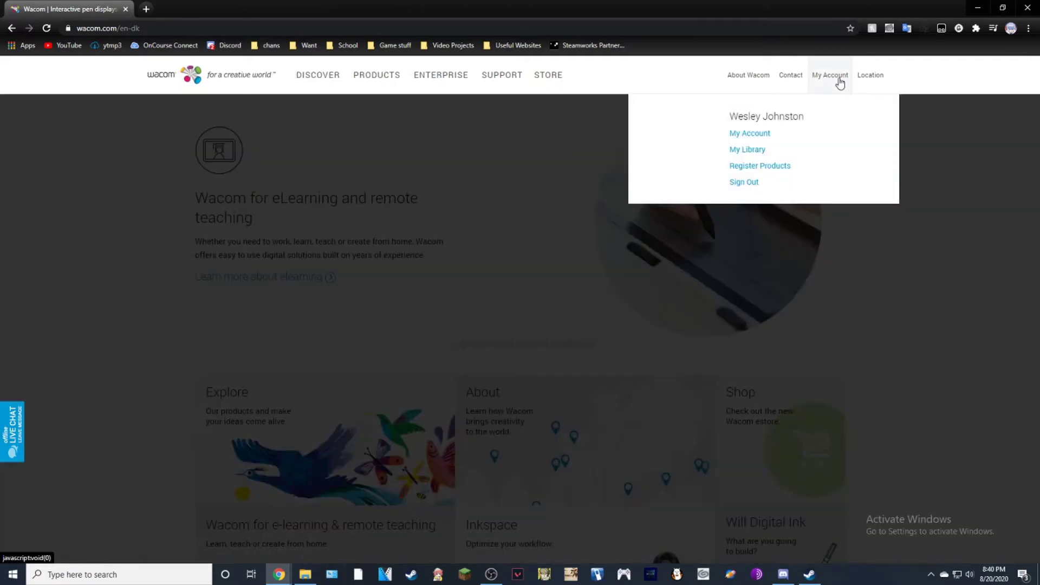
{"action": "left_click", "coordinate": [761, 171]}
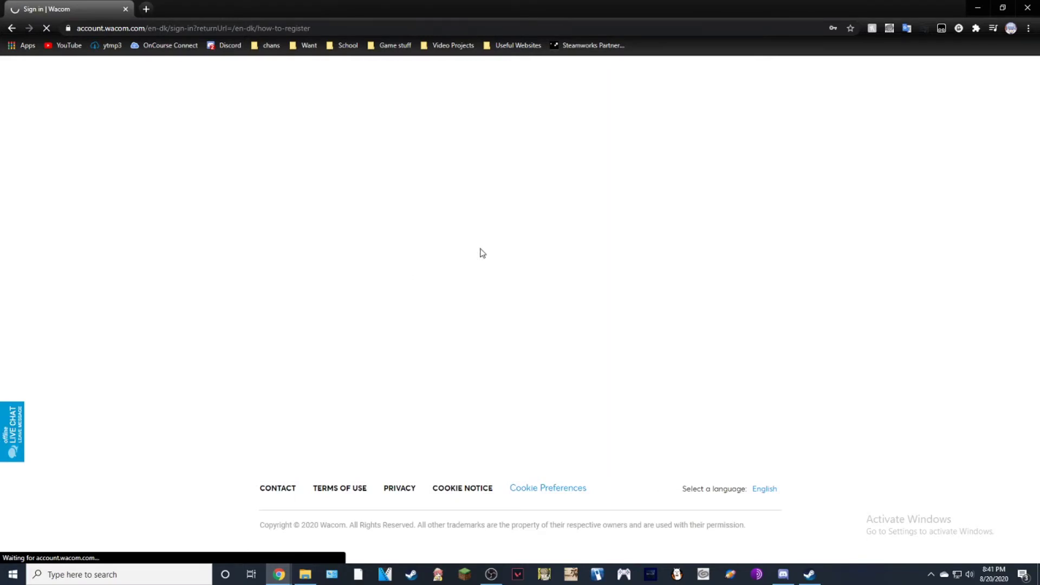
Review the three device registration steps and follow the drivers link to the Product Resources page.
{"action": "scroll", "coordinate": [610, 270], "scroll_direction": "down", "scroll_amount": 2}
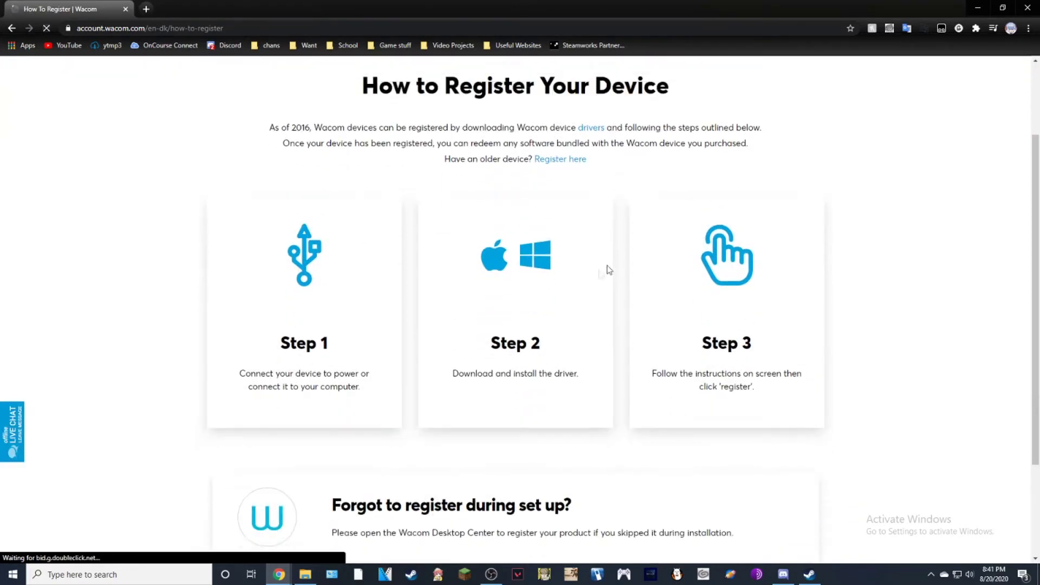
{"action": "scroll", "coordinate": [609, 270], "scroll_direction": "up", "scroll_amount": 2}
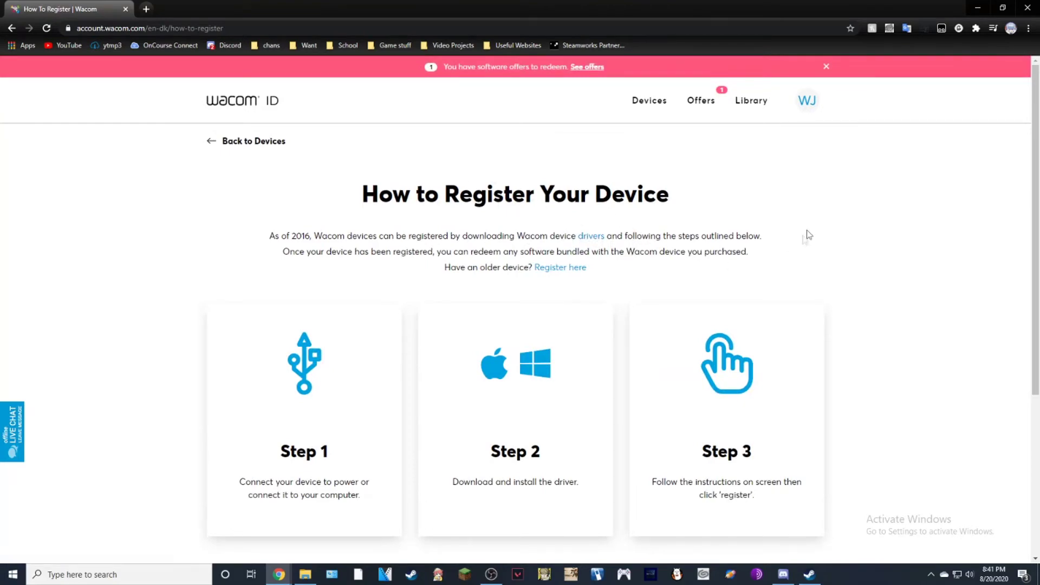
{"action": "scroll", "coordinate": [778, 235], "scroll_direction": "down", "scroll_amount": 3}
{"action": "scroll", "coordinate": [580, 385], "scroll_direction": "up", "scroll_amount": 1}
{"action": "left_click", "coordinate": [585, 134]}
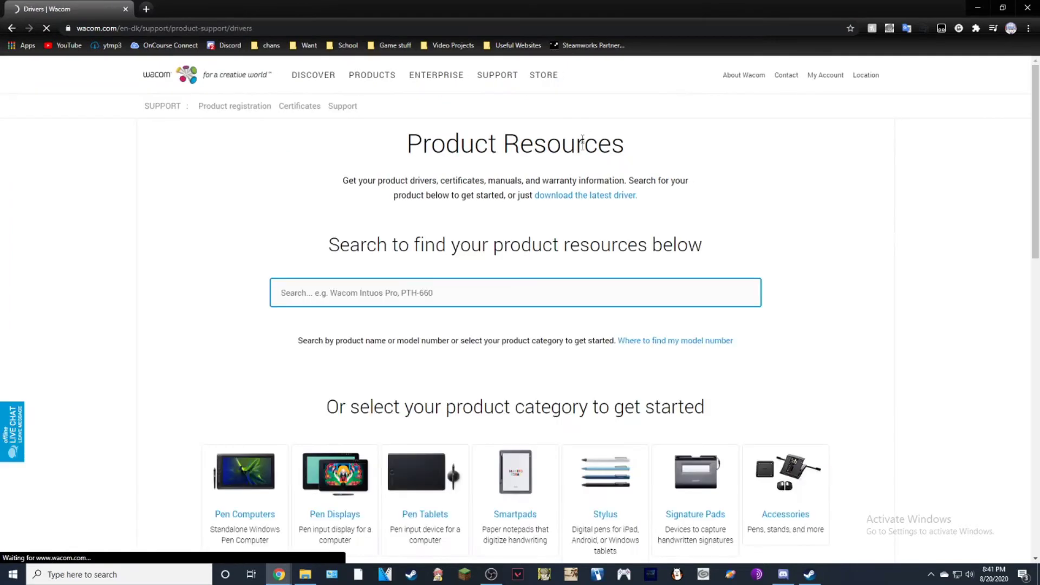
Look through the Product Resources page for the latest macOS and Windows driver downloads.
{"action": "scroll", "coordinate": [353, 186], "scroll_direction": "down", "scroll_amount": 3}
{"action": "scroll", "coordinate": [467, 181], "scroll_direction": "up", "scroll_amount": 2}
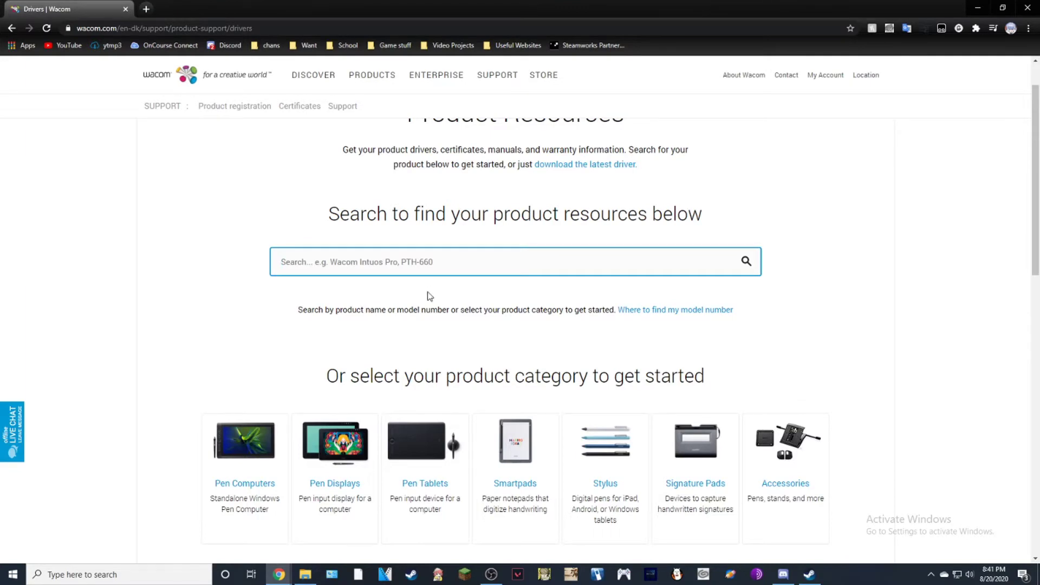
{"action": "scroll", "coordinate": [429, 296], "scroll_direction": "down", "scroll_amount": 9}
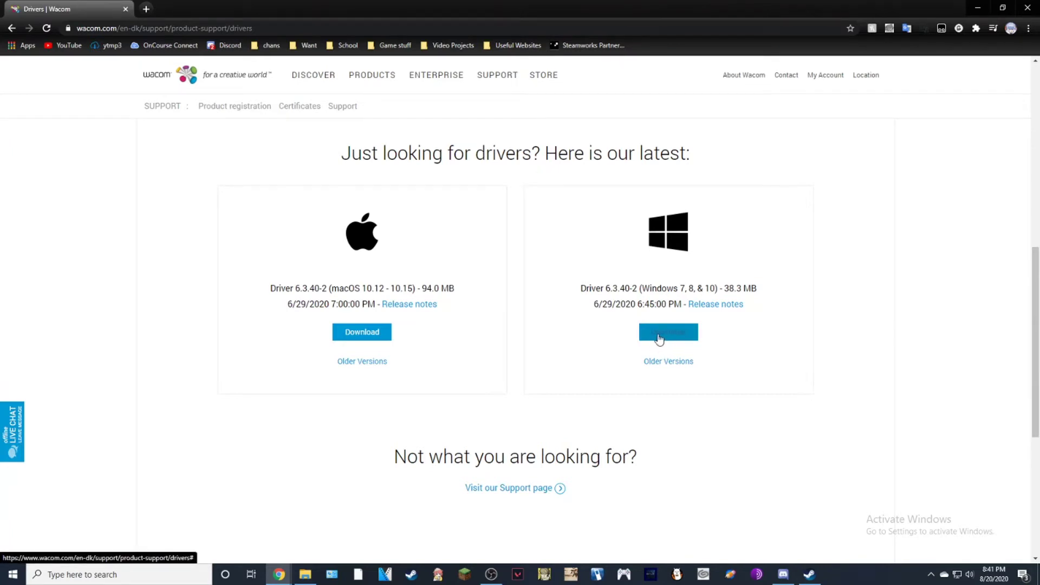
Highlight the drivers page's web address to point it out.
{"action": "left_click_drag", "start_coordinate": [252, 29], "coordinate": [77, 28]}
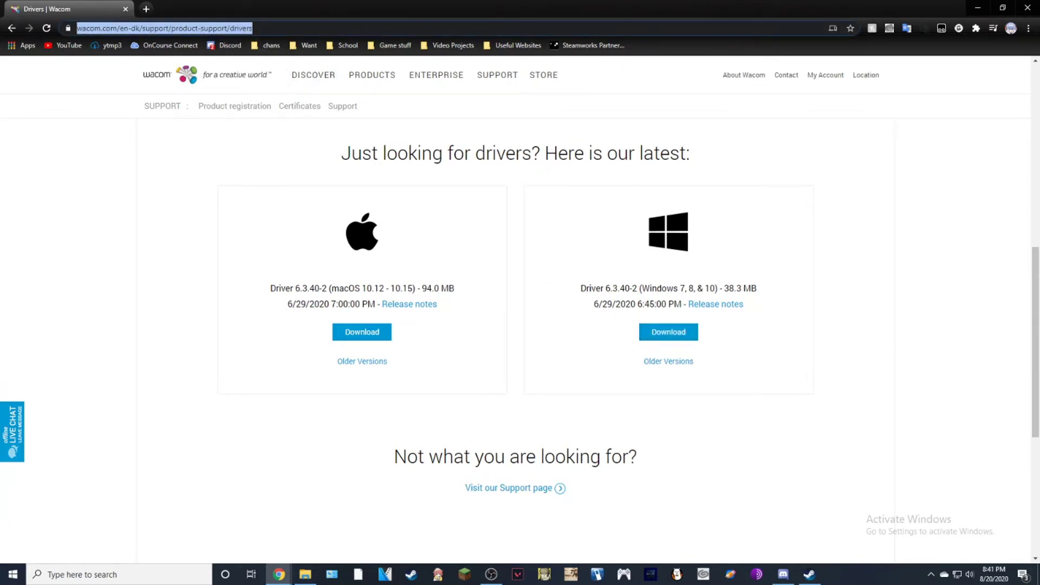
{"action": "right_click", "coordinate": [208, 28]}
{"action": "left_click", "coordinate": [254, 99]}
{"action": "left_click", "coordinate": [312, 127]}
{"action": "left_click_drag", "start_coordinate": [260, 28], "coordinate": [36, 54]}
{"action": "left_click", "coordinate": [513, 225]}
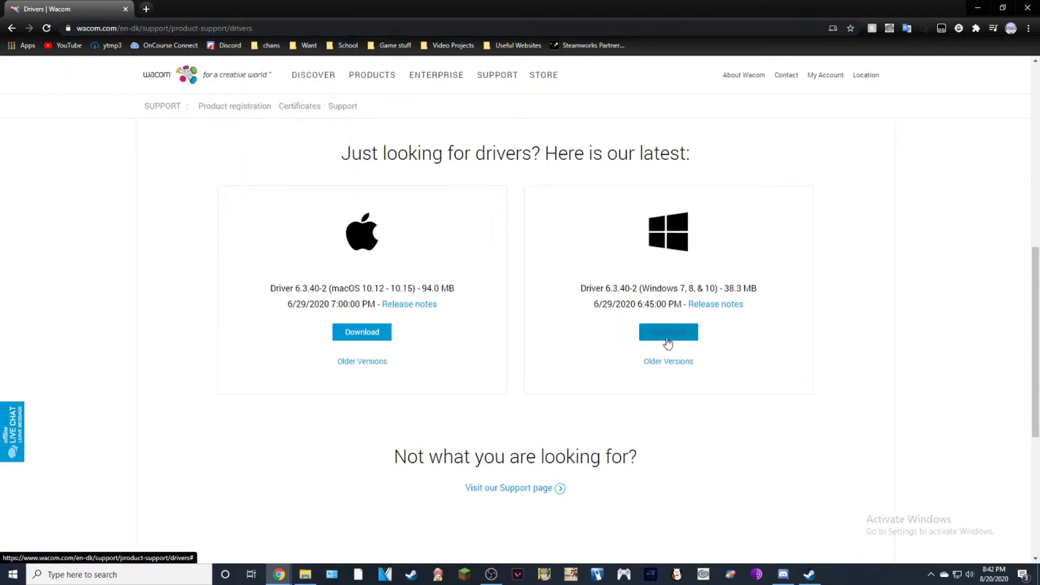
Return to the How to Register Your Device page and read the note about forgetting to register during setup.
{"action": "left_click", "coordinate": [664, 342]}
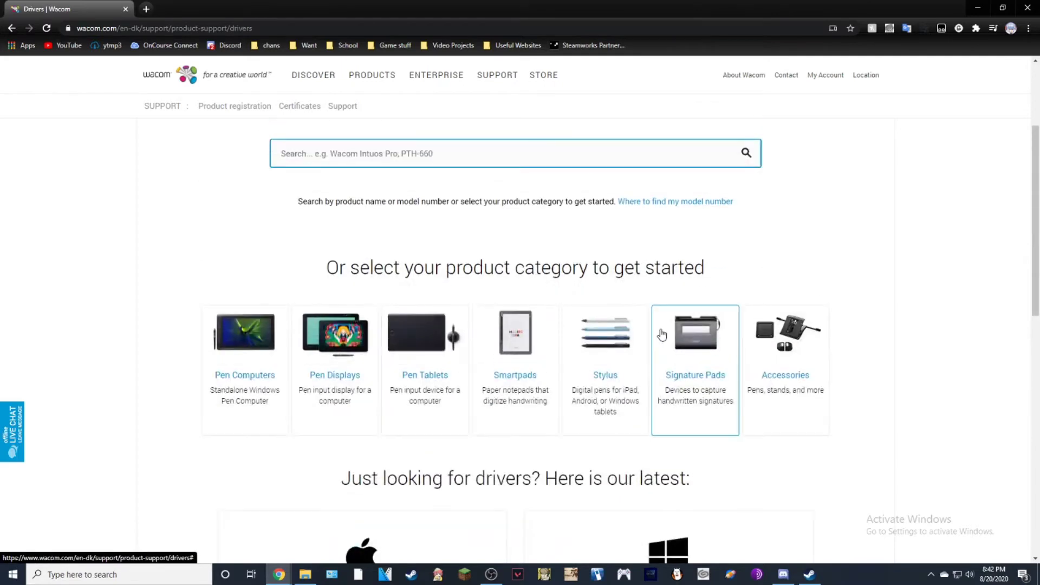
{"action": "left_click", "coordinate": [11, 28]}
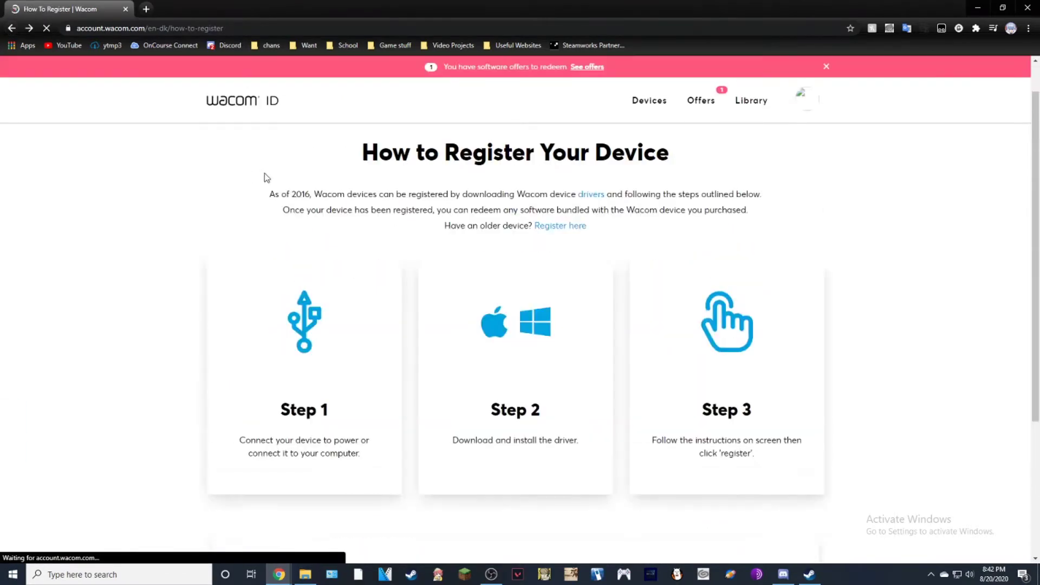
{"action": "scroll", "coordinate": [490, 238], "scroll_direction": "down", "scroll_amount": 4}
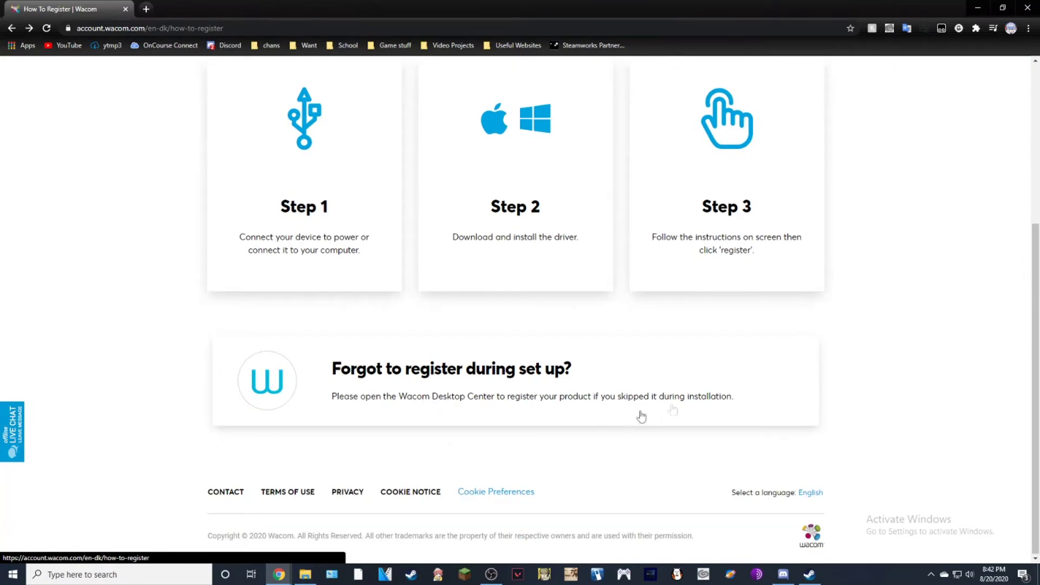
{"action": "key", "text": "super"}
{"action": "key", "text": "super"}
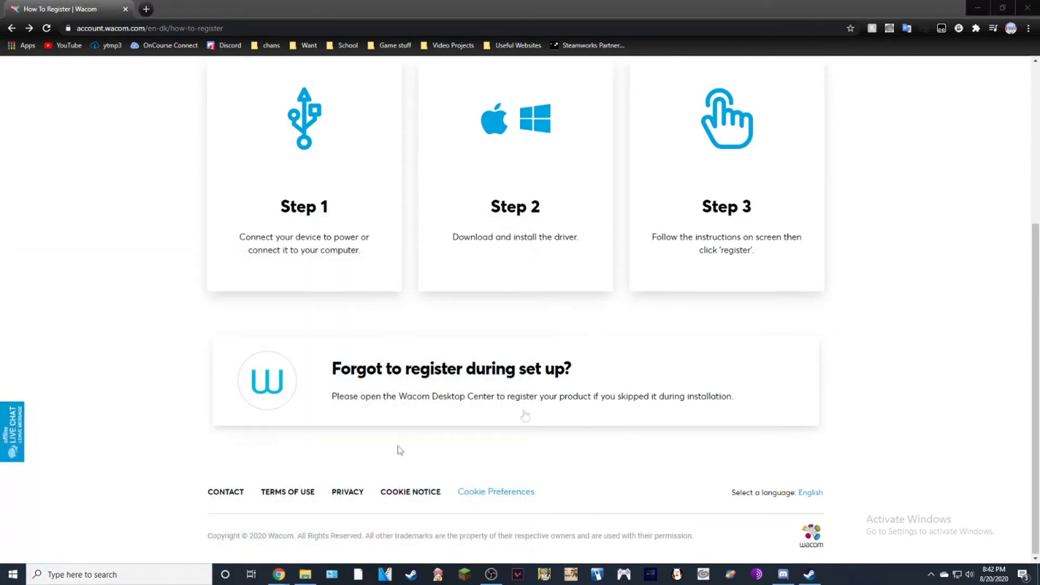
{"action": "key", "text": "super"}
{"action": "key", "text": "super"}
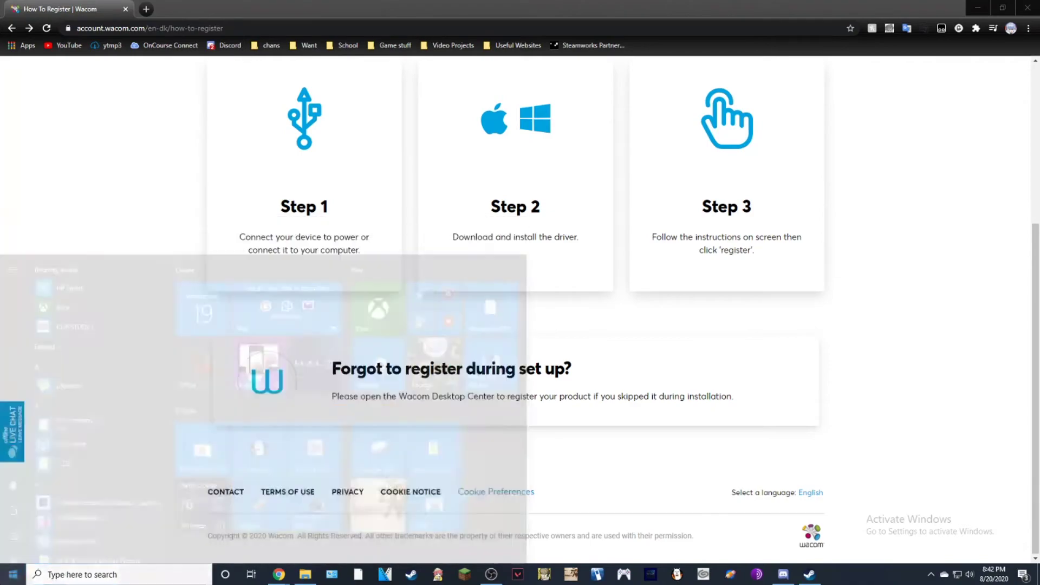
{"action": "scroll", "coordinate": [420, 395], "scroll_direction": "up", "scroll_amount": 5}
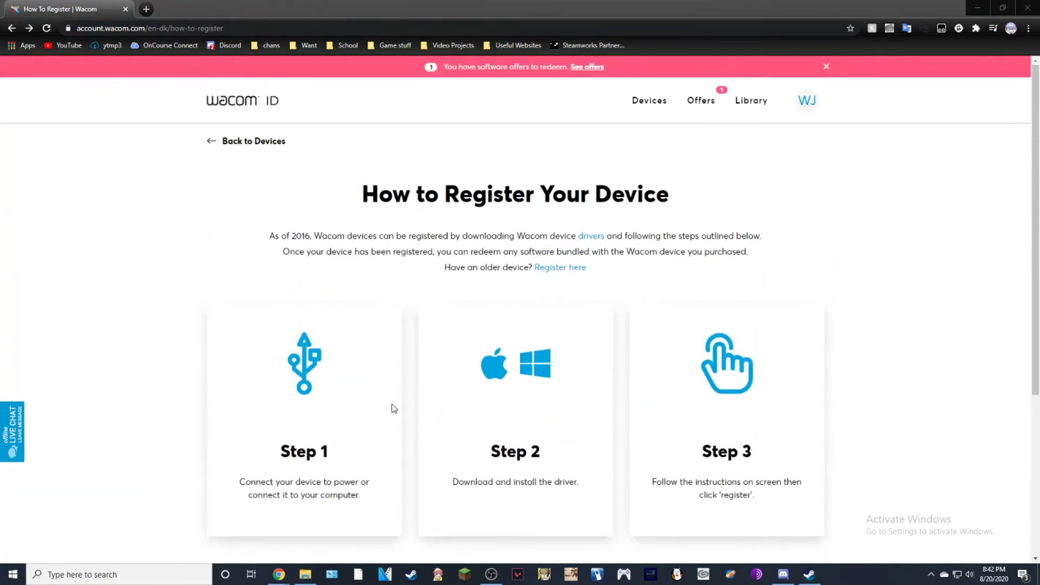
{"action": "scroll", "coordinate": [394, 408], "scroll_direction": "down", "scroll_amount": 5}
Launch Wacom Desktop Center from the expanded recently added programs and bring its window forward.
{"action": "key", "text": "super"}
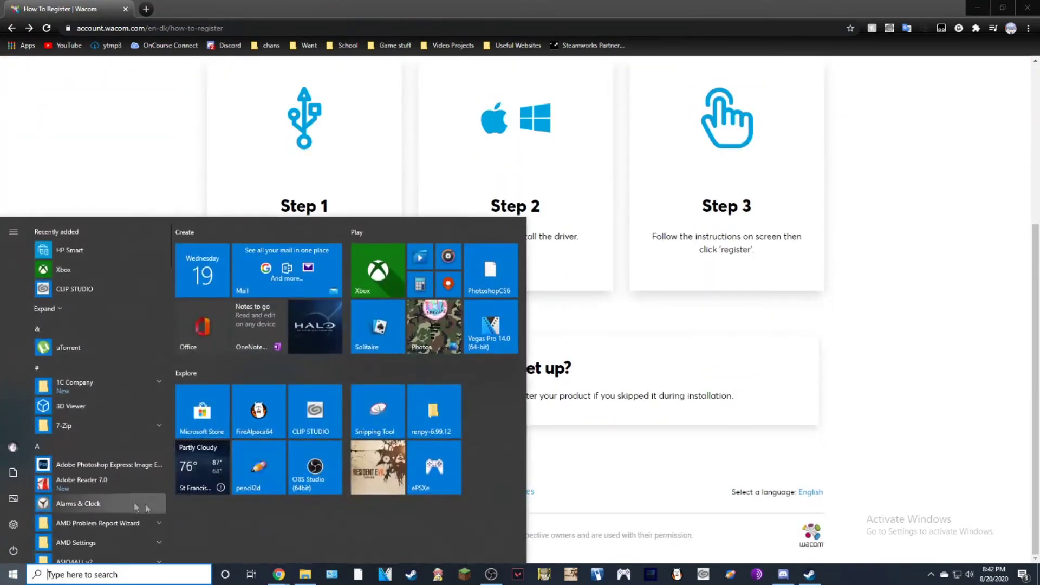
{"action": "left_click", "coordinate": [97, 309]}
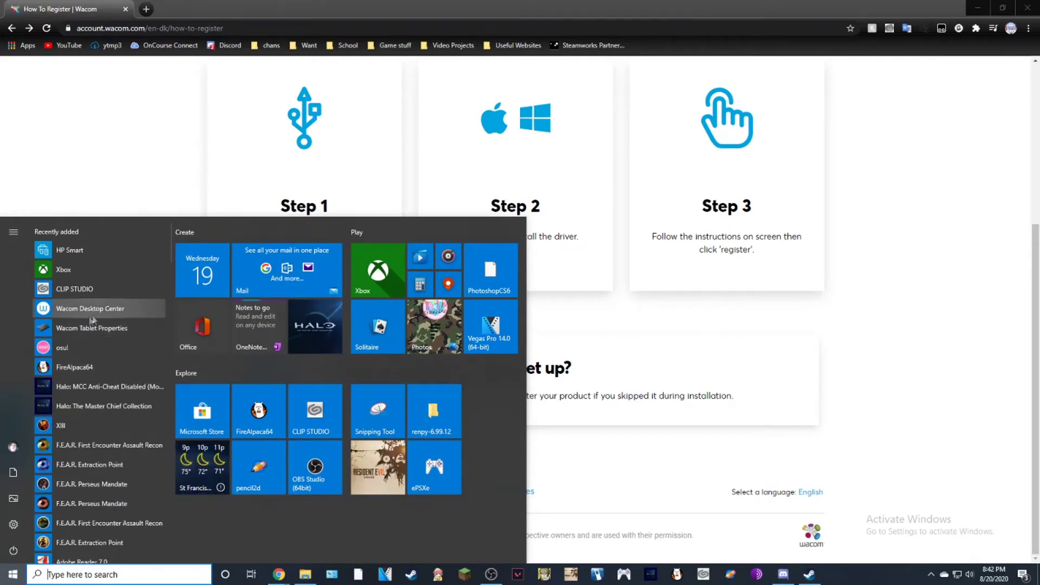
{"action": "left_click", "coordinate": [76, 308]}
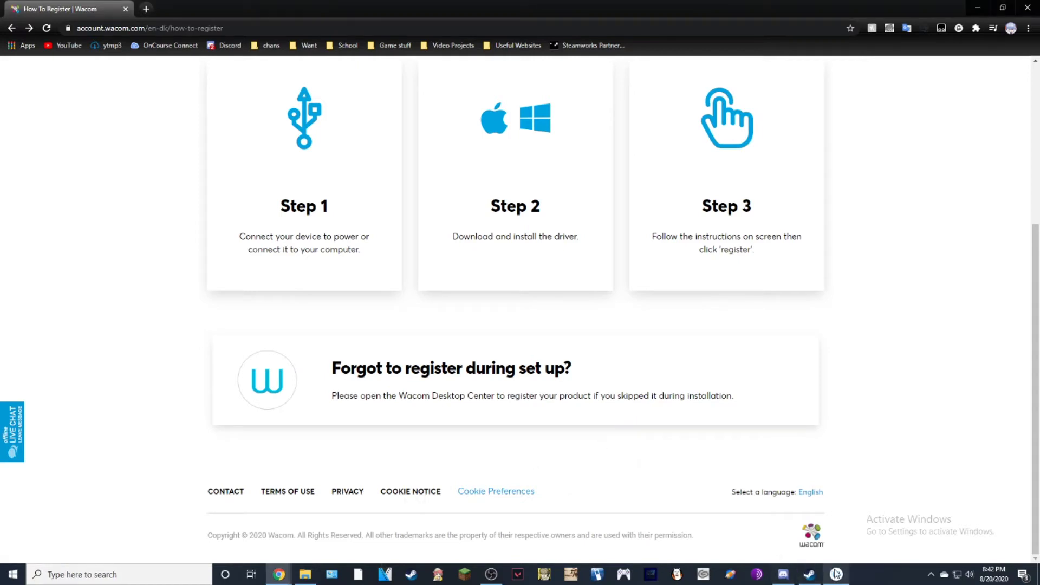
{"action": "left_click", "coordinate": [836, 574]}
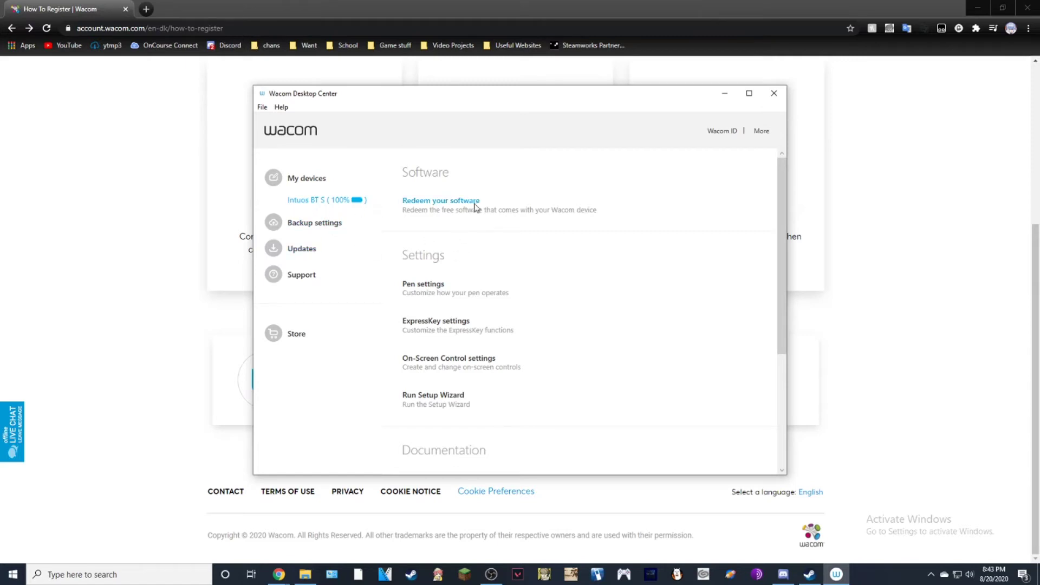
Open the tablet's pen settings and compare the pen button assignments for All Other, CLIPStudioPaint, osu! and pencil2d.
{"action": "left_click", "coordinate": [420, 285]}
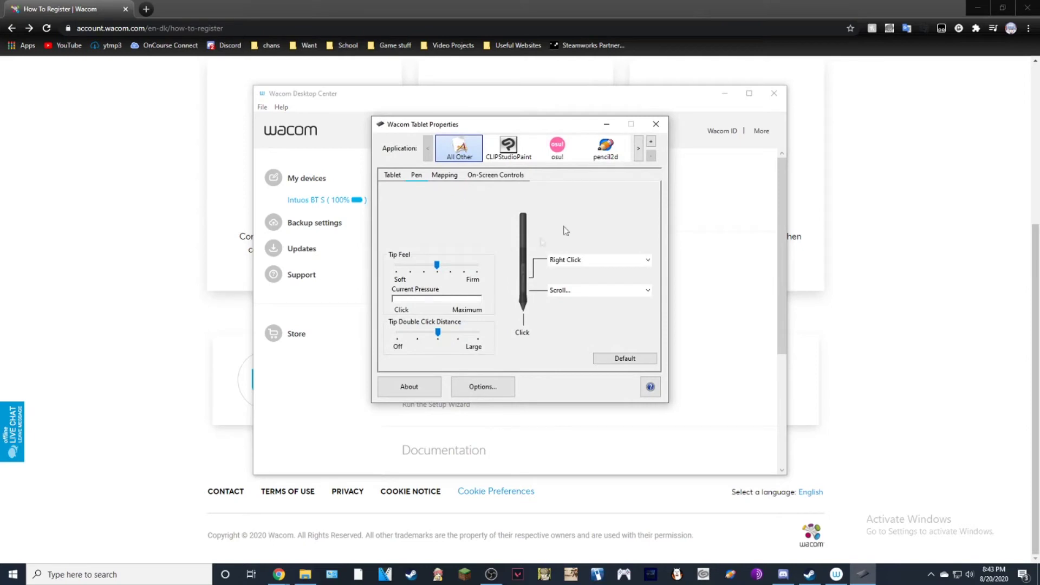
{"action": "left_click", "coordinate": [518, 158]}
{"action": "left_click", "coordinate": [638, 149]}
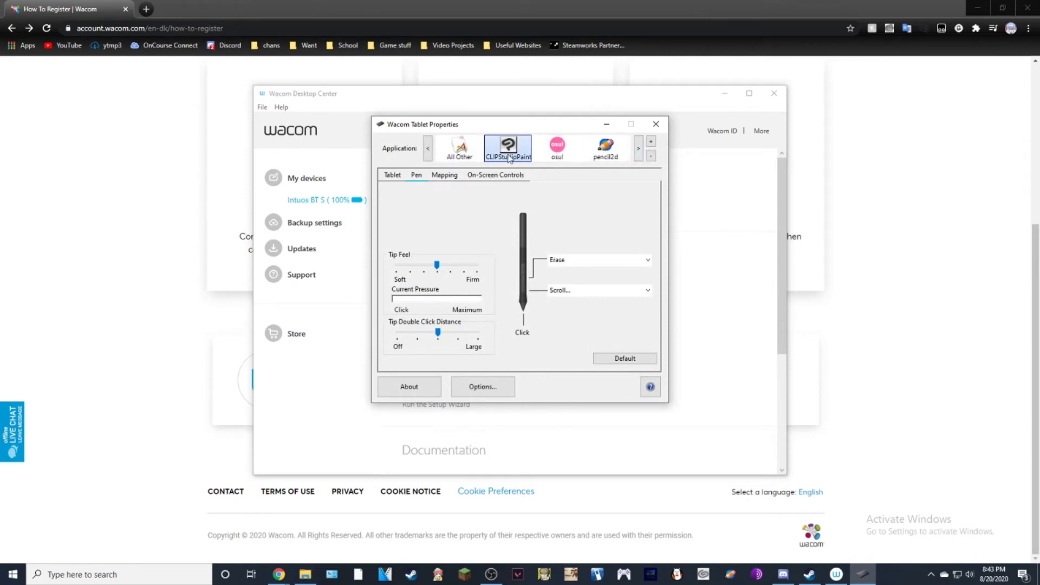
{"action": "left_click", "coordinate": [558, 152]}
{"action": "left_click", "coordinate": [595, 157]}
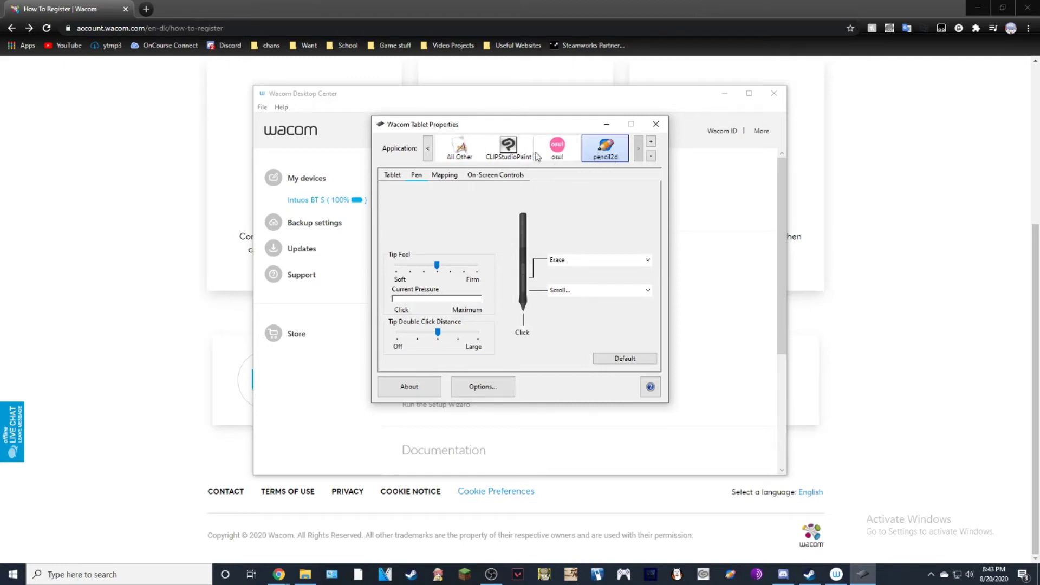
{"action": "left_click", "coordinate": [557, 153]}
{"action": "left_click", "coordinate": [460, 151]}
{"action": "left_click", "coordinate": [499, 157]}
{"action": "left_click", "coordinate": [557, 153]}
{"action": "left_click", "coordinate": [606, 152]}
{"action": "left_click", "coordinate": [557, 153]}
{"action": "left_click", "coordinate": [509, 152]}
{"action": "left_click", "coordinate": [459, 151]}
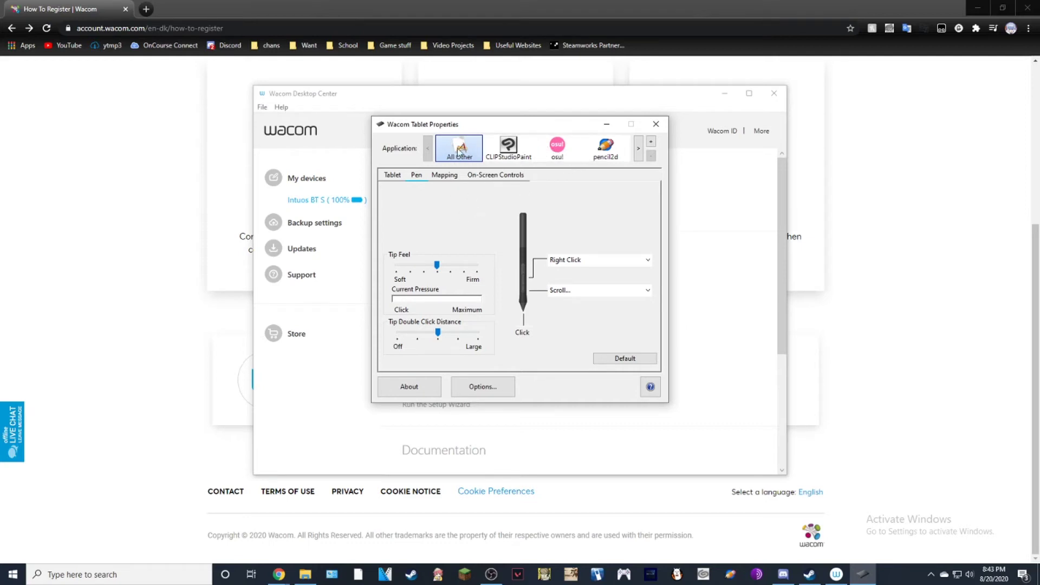
Start adding an application for custom settings and look through the currently open applications.
{"action": "left_click", "coordinate": [651, 142]}
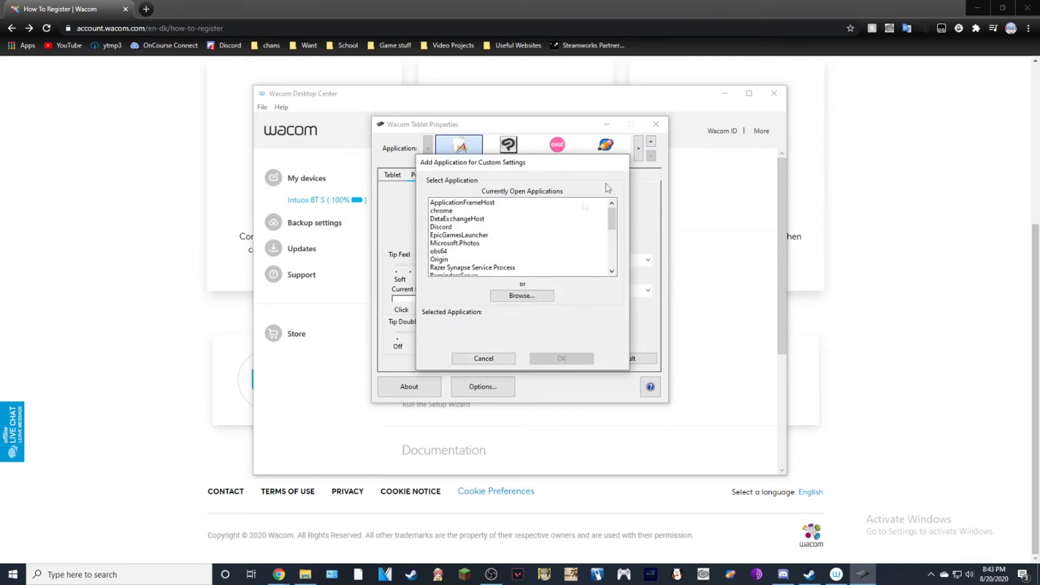
{"action": "scroll", "coordinate": [530, 214], "scroll_direction": "down", "scroll_amount": 5}
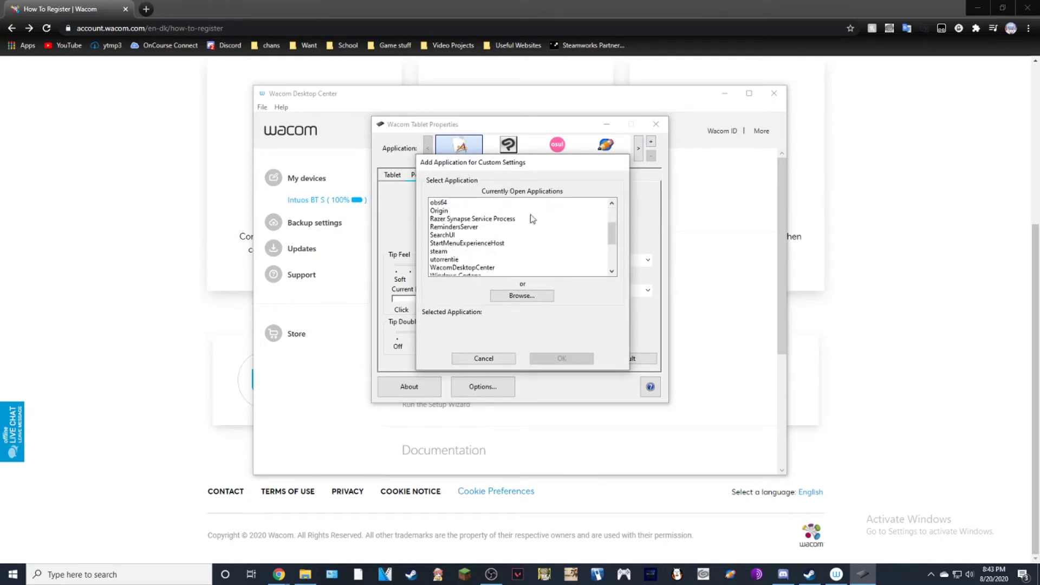
{"action": "scroll", "coordinate": [528, 219], "scroll_direction": "up", "scroll_amount": 3}
{"action": "scroll", "coordinate": [484, 263], "scroll_direction": "up", "scroll_amount": 1}
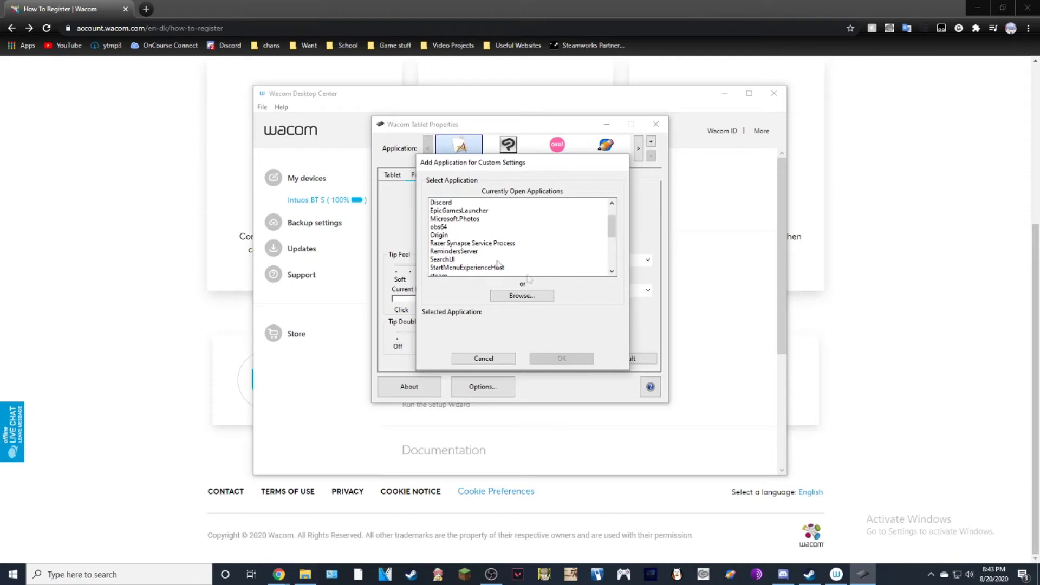
Browse for an application file and look through the folders in %appdata%.
{"action": "left_click", "coordinate": [520, 296]}
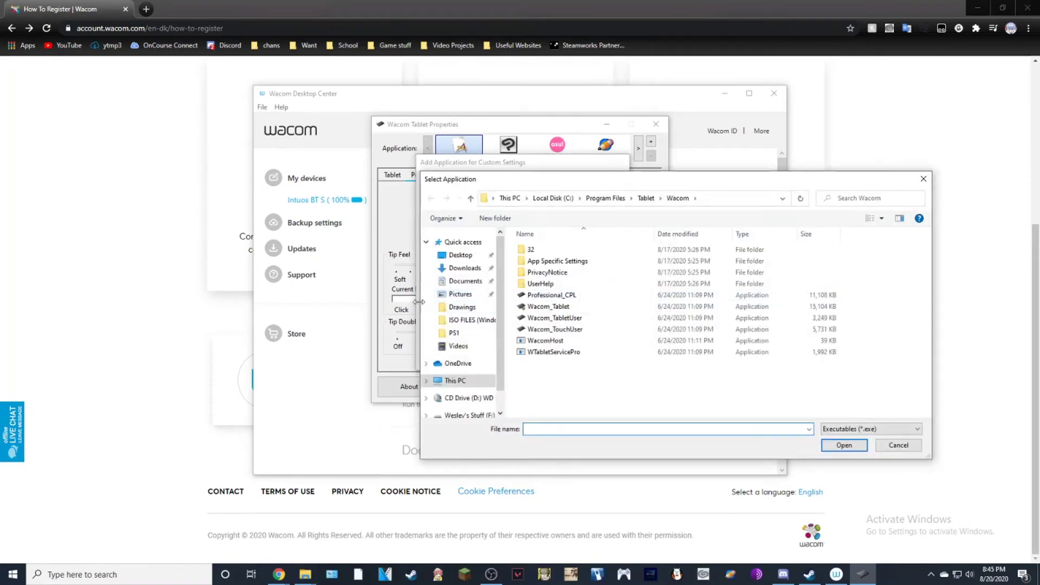
{"action": "left_click", "coordinate": [717, 199]}
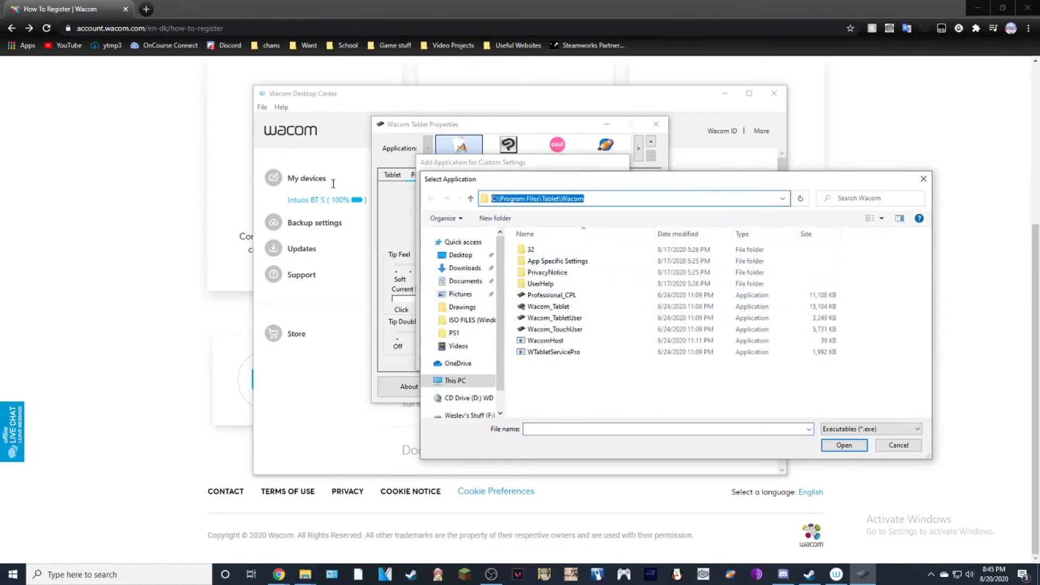
{"action": "type", "text": "%appda"}
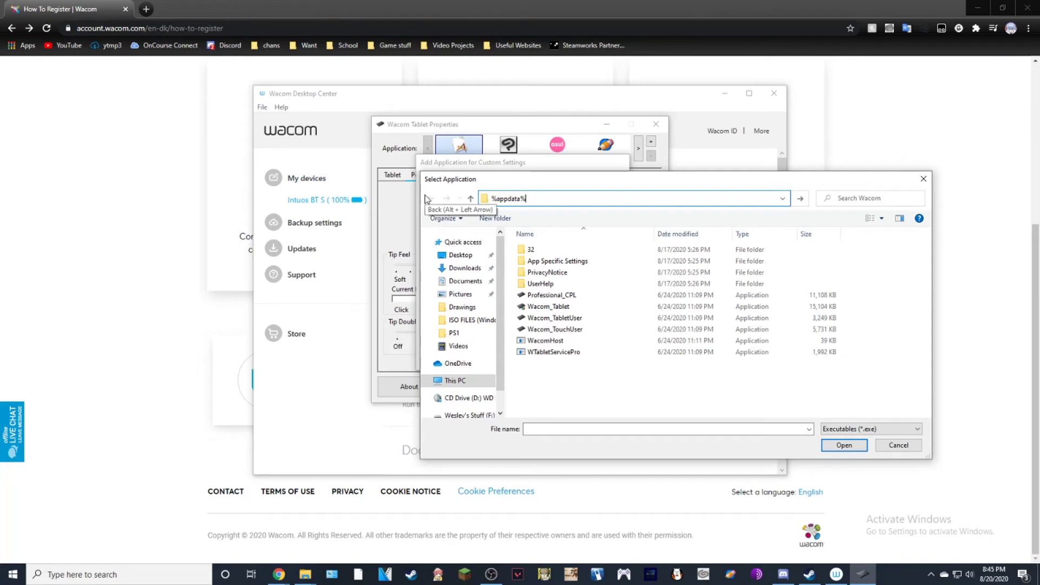
{"action": "type", "text": "ta%"}
{"action": "key", "text": "Return"}
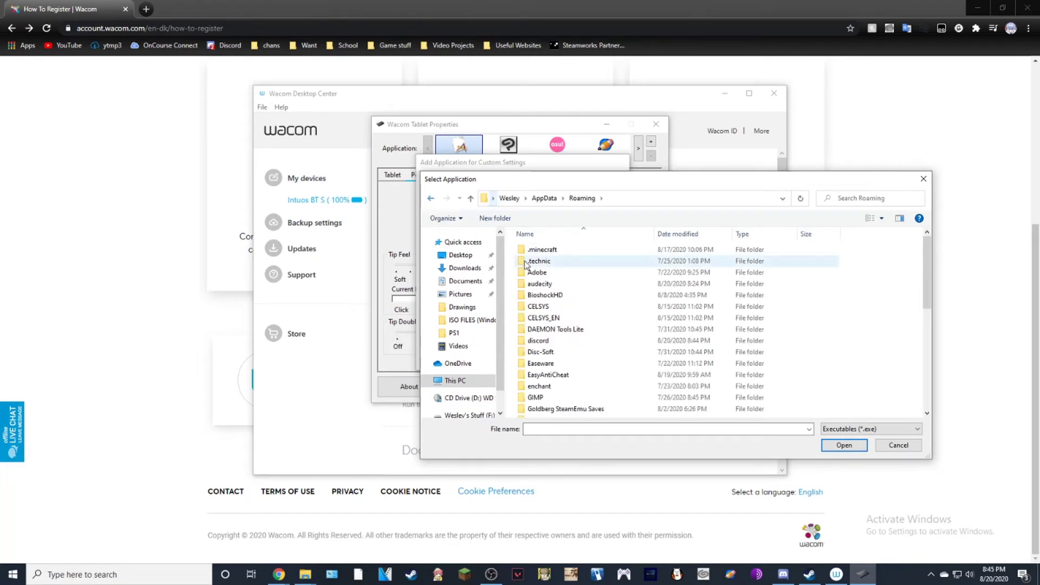
{"action": "scroll", "coordinate": [603, 277], "scroll_direction": "down", "scroll_amount": 2}
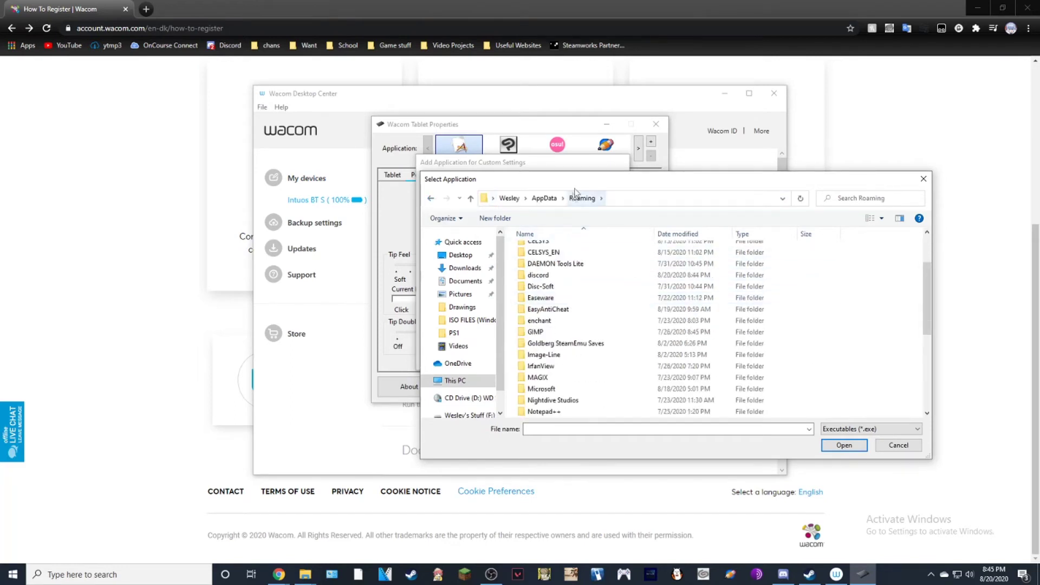
{"action": "scroll", "coordinate": [611, 283], "scroll_direction": "down", "scroll_amount": 4}
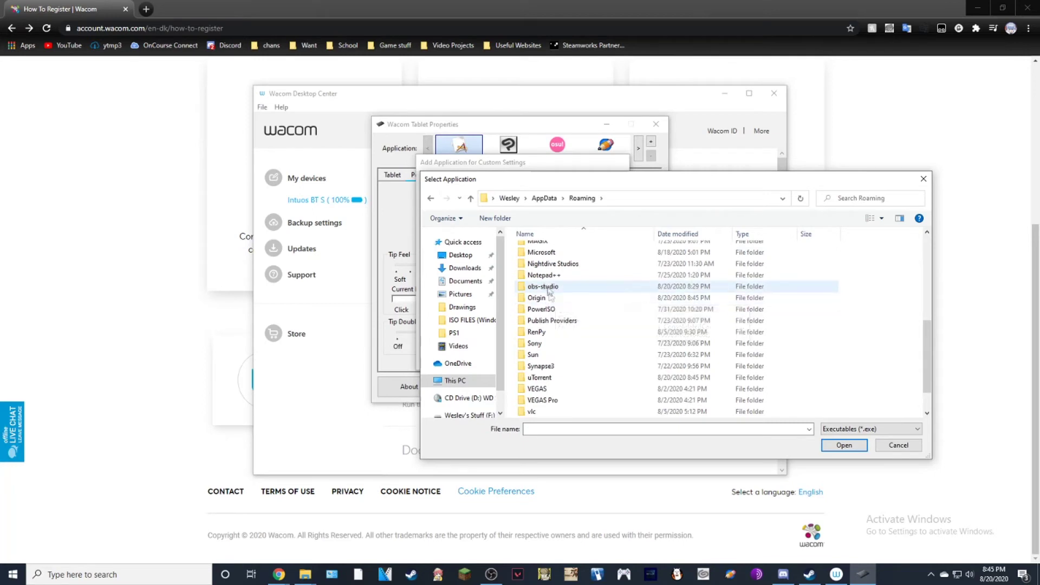
Locate the osu! application in the osu! folder under AppData's Local folder, then cancel adding it.
{"action": "key", "text": "alt+Up"}
{"action": "double_click", "coordinate": [536, 249]}
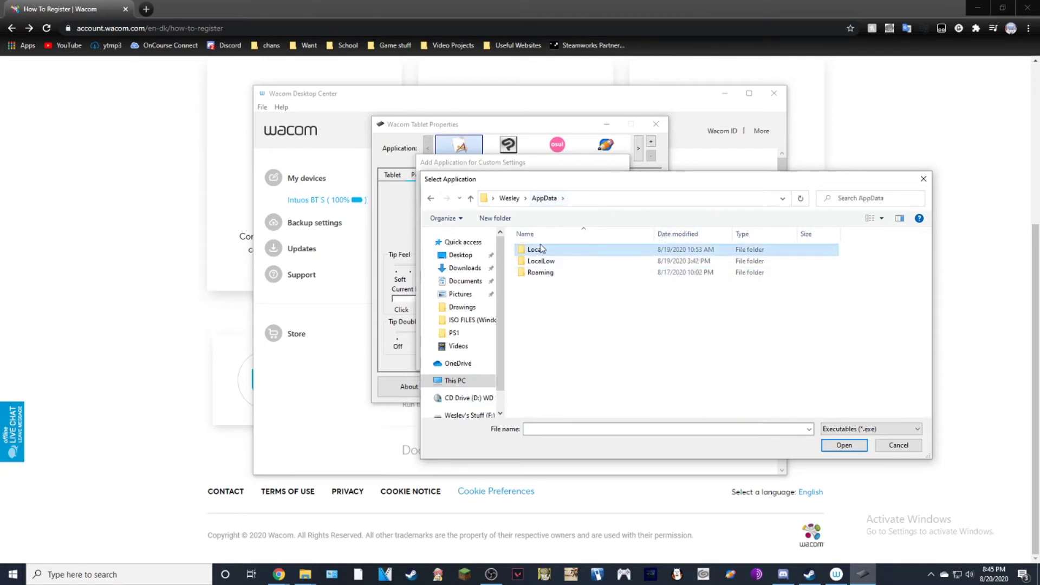
{"action": "left_click", "coordinate": [544, 198]}
{"action": "double_click", "coordinate": [535, 250]}
{"action": "scroll", "coordinate": [566, 281], "scroll_direction": "down", "scroll_amount": 5}
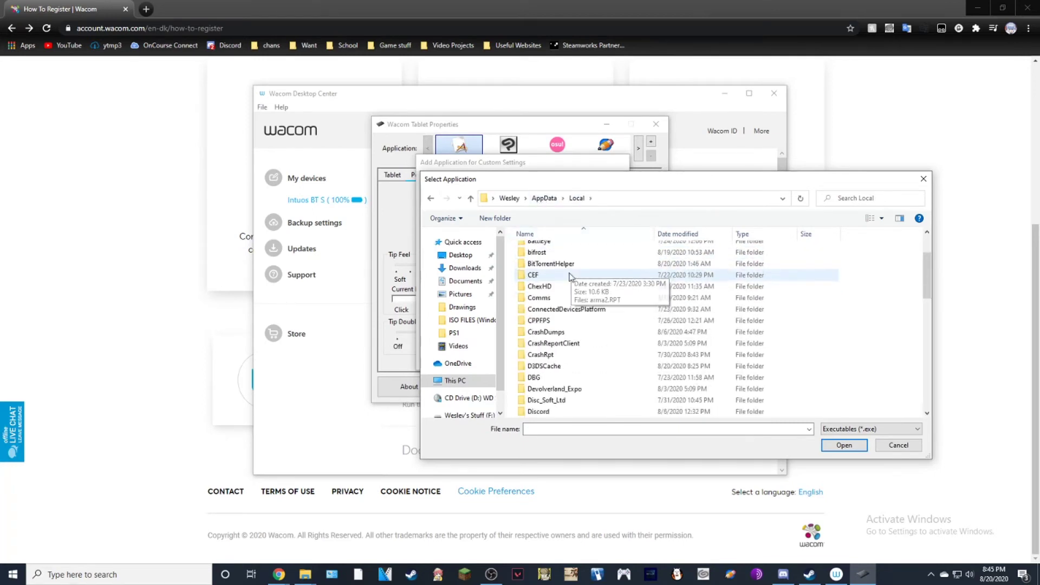
{"action": "scroll", "coordinate": [568, 283], "scroll_direction": "down", "scroll_amount": 4}
{"action": "left_click", "coordinate": [548, 324]}
{"action": "double_click", "coordinate": [548, 324]}
{"action": "left_click", "coordinate": [558, 307]}
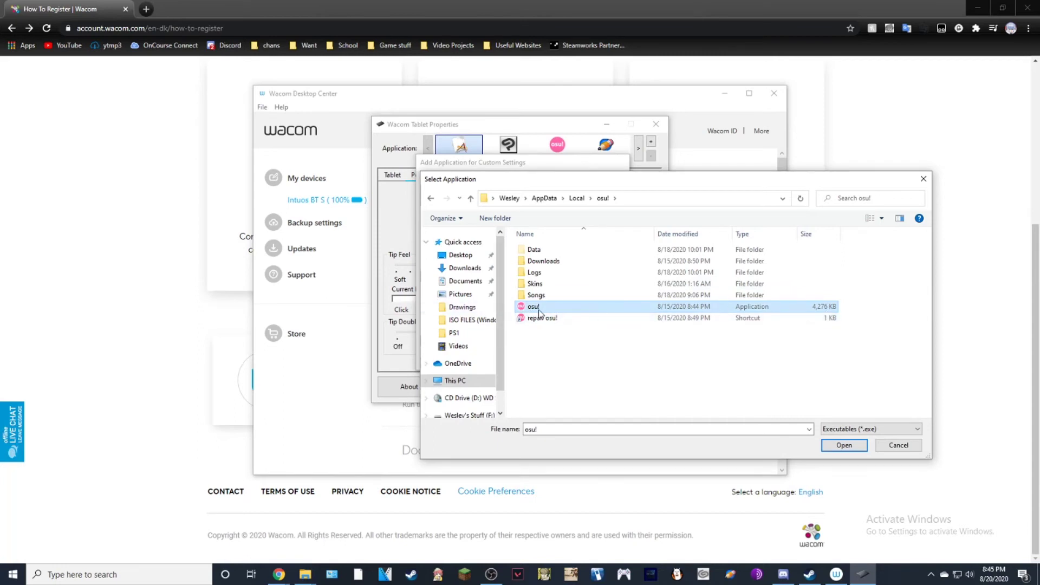
{"action": "left_click", "coordinate": [898, 447]}
{"action": "left_click", "coordinate": [500, 360]}
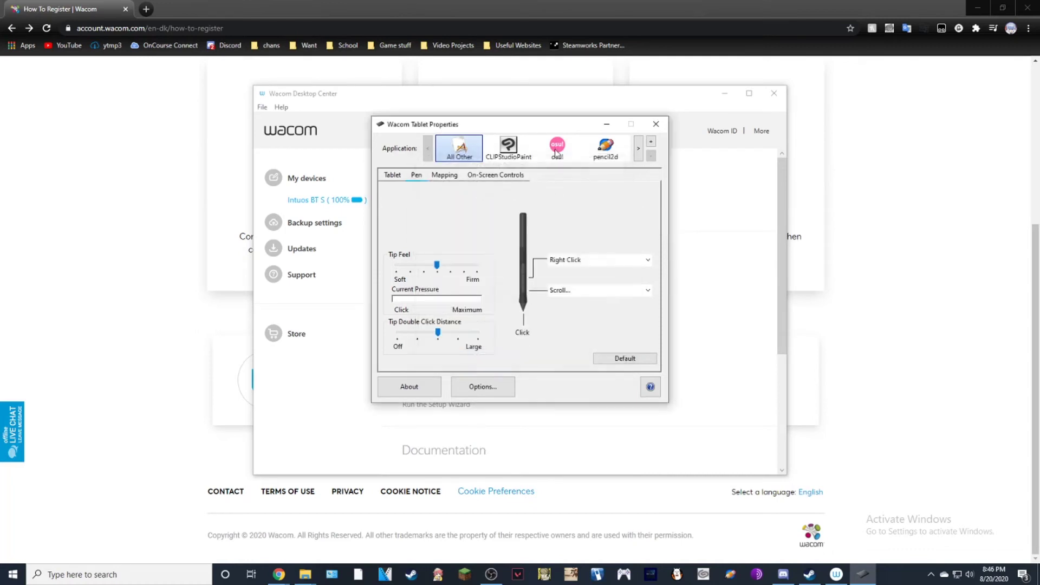
Review the action choices for osu!'s pen tip and check its ExpressKeys assignments.
{"action": "left_click", "coordinate": [557, 147]}
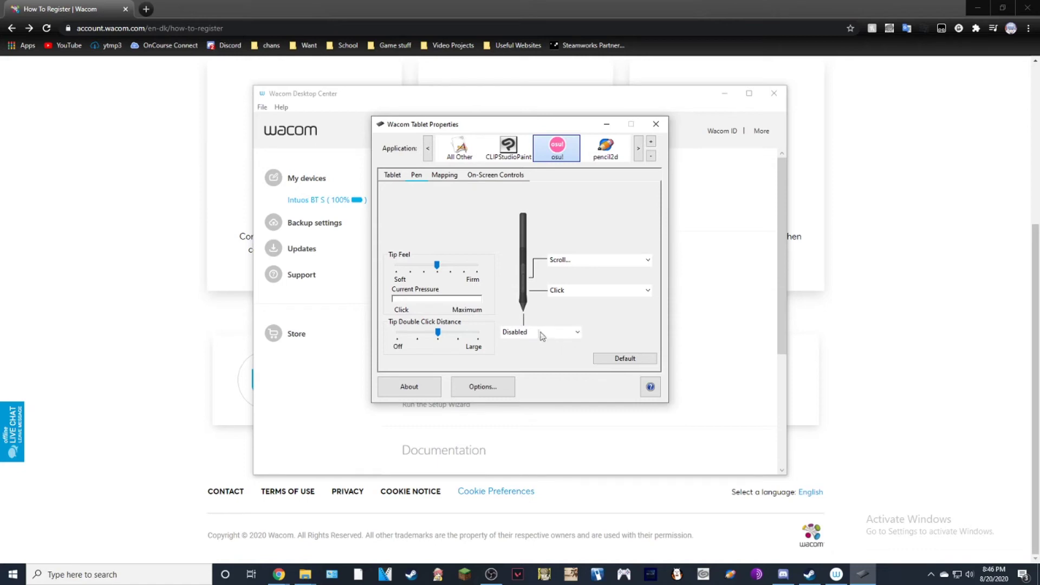
{"action": "left_click", "coordinate": [578, 334]}
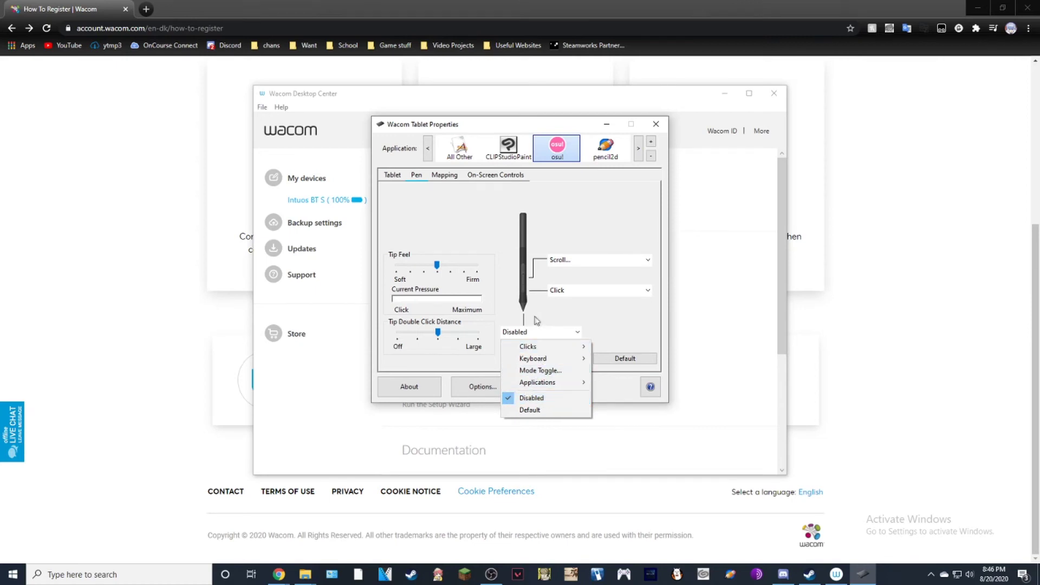
{"action": "left_click", "coordinate": [572, 323]}
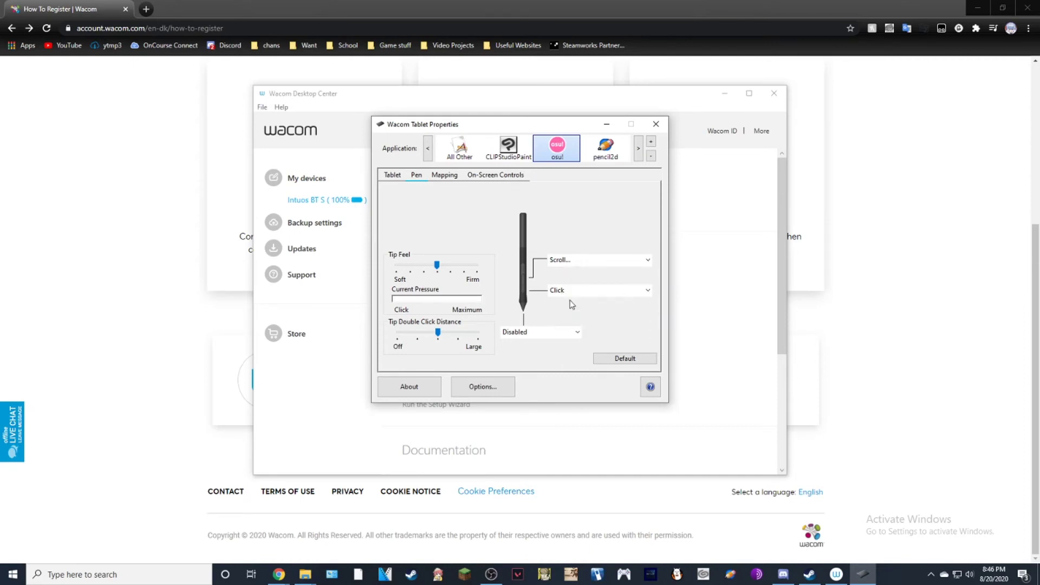
{"action": "left_click", "coordinate": [393, 175]}
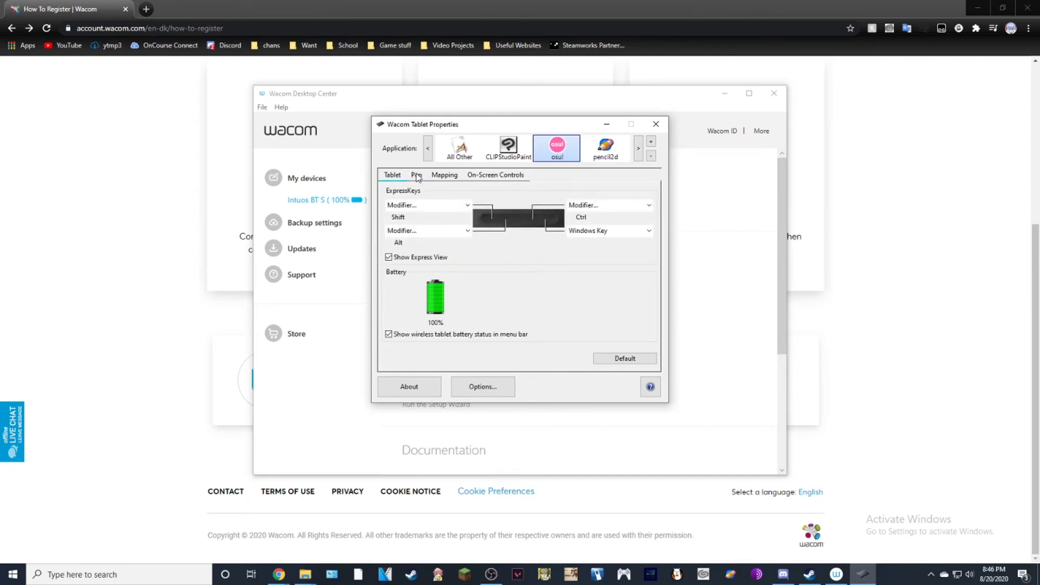
{"action": "left_click", "coordinate": [417, 175]}
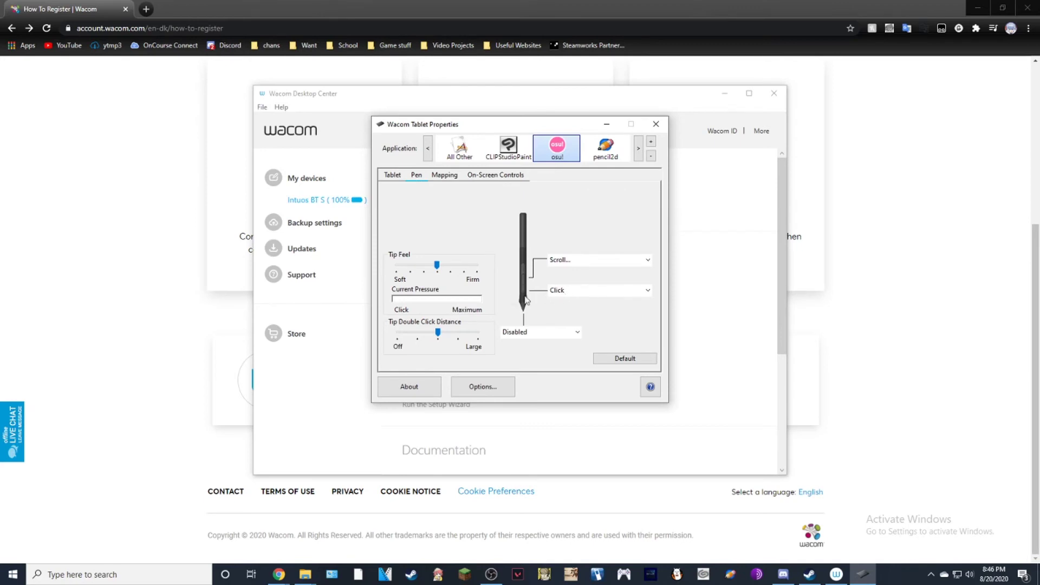
Examine the Clicks choices for osu!'s lower pen button and the Navigation choices for its upper button, keeping Scroll.
{"action": "left_click", "coordinate": [563, 291]}
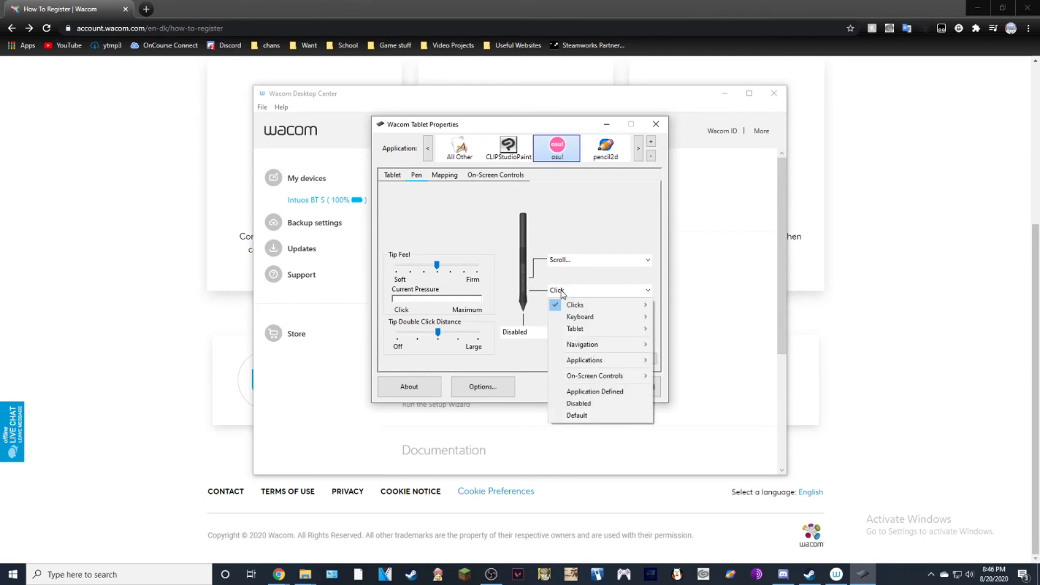
{"action": "mouse_move", "coordinate": [638, 310]}
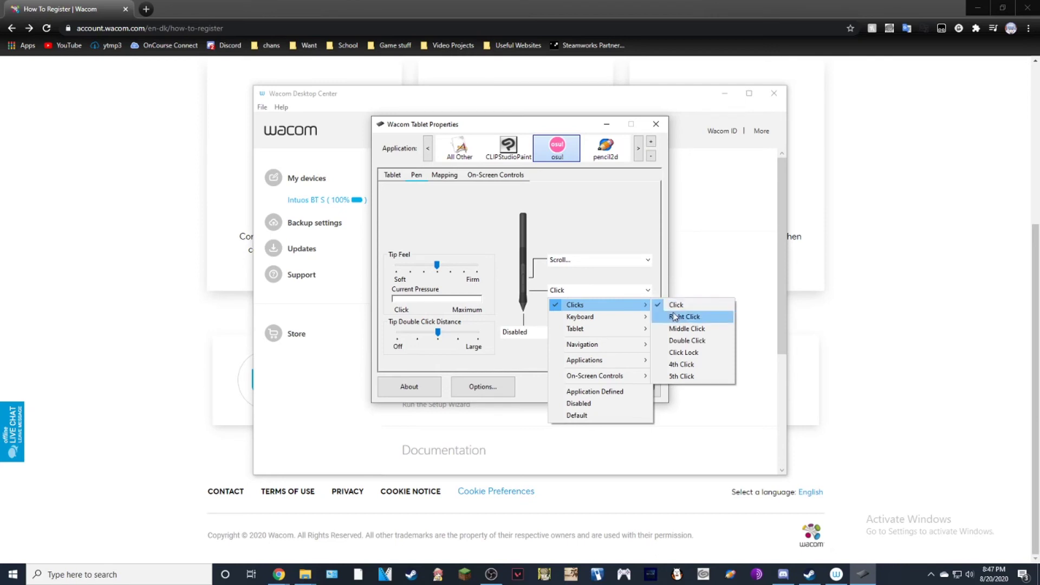
{"action": "left_click", "coordinate": [617, 294]}
{"action": "left_click", "coordinate": [574, 259]}
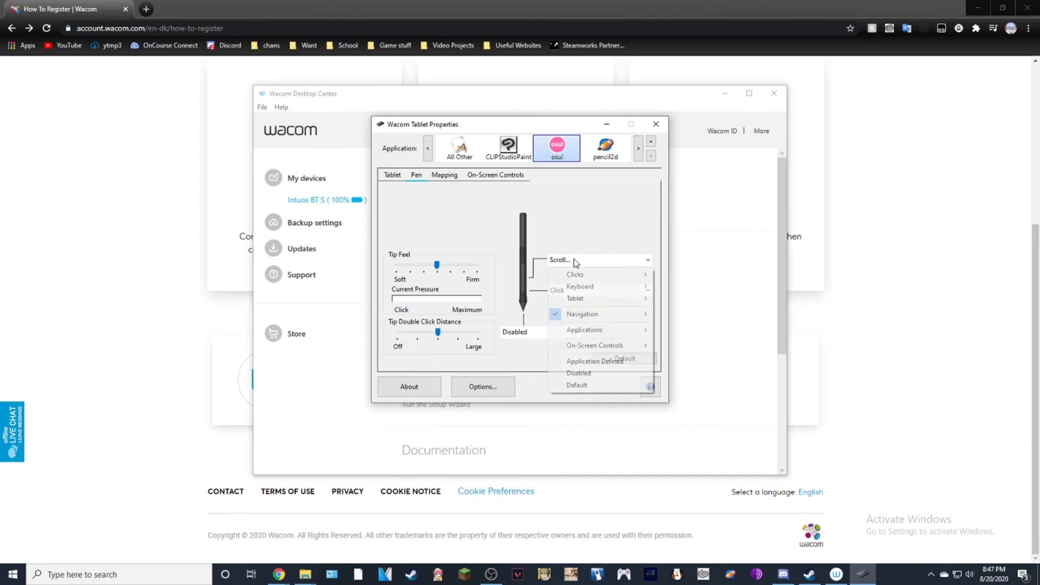
{"action": "mouse_move", "coordinate": [598, 321]}
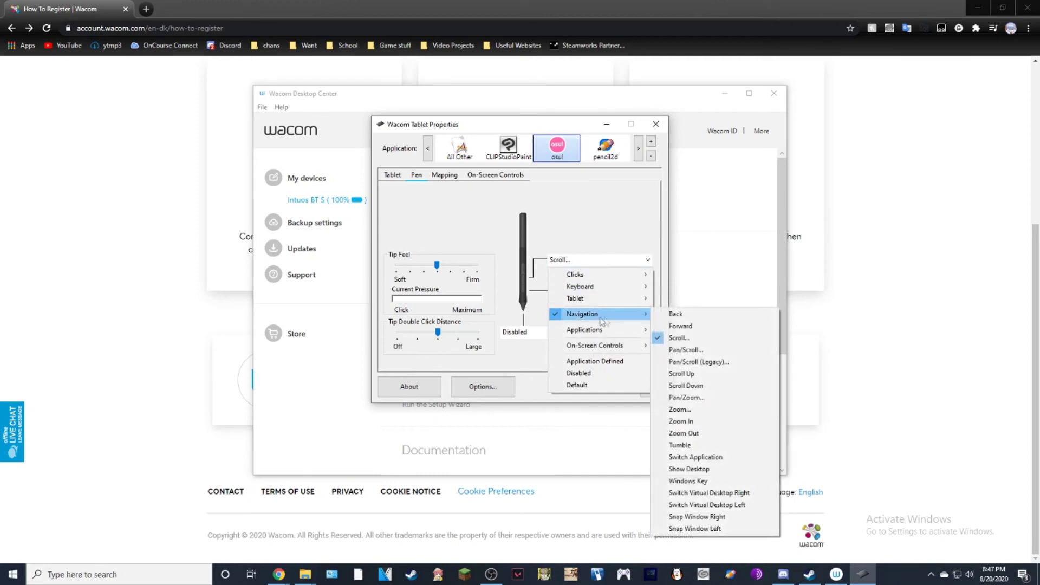
{"action": "left_click", "coordinate": [684, 338]}
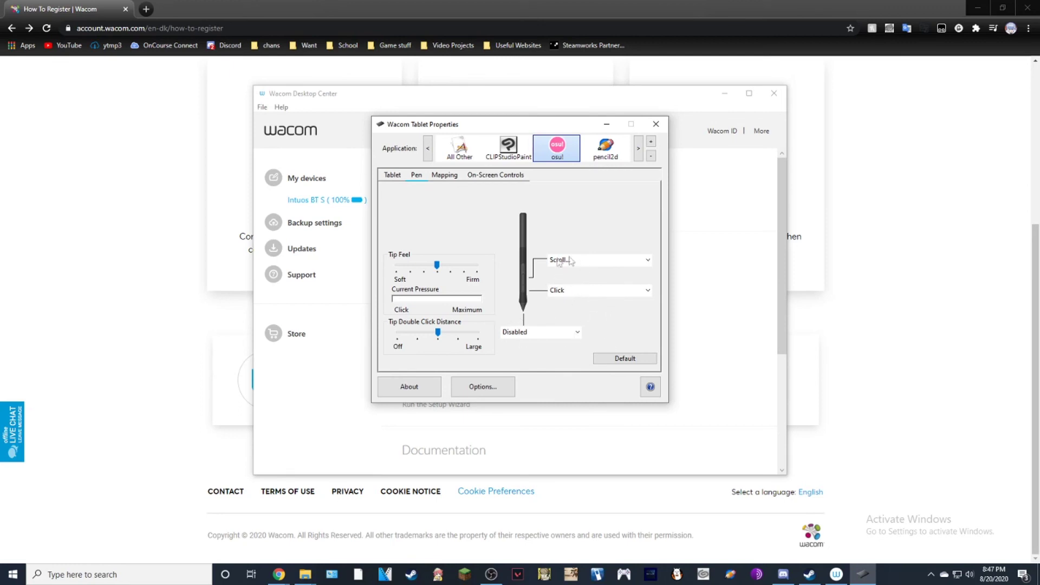
{"action": "left_click", "coordinate": [600, 291]}
{"action": "left_click", "coordinate": [571, 278]}
Compare the pen settings of CLIPStudioPaint, All Other, osu! and pencil2d once more.
{"action": "left_click", "coordinate": [490, 152]}
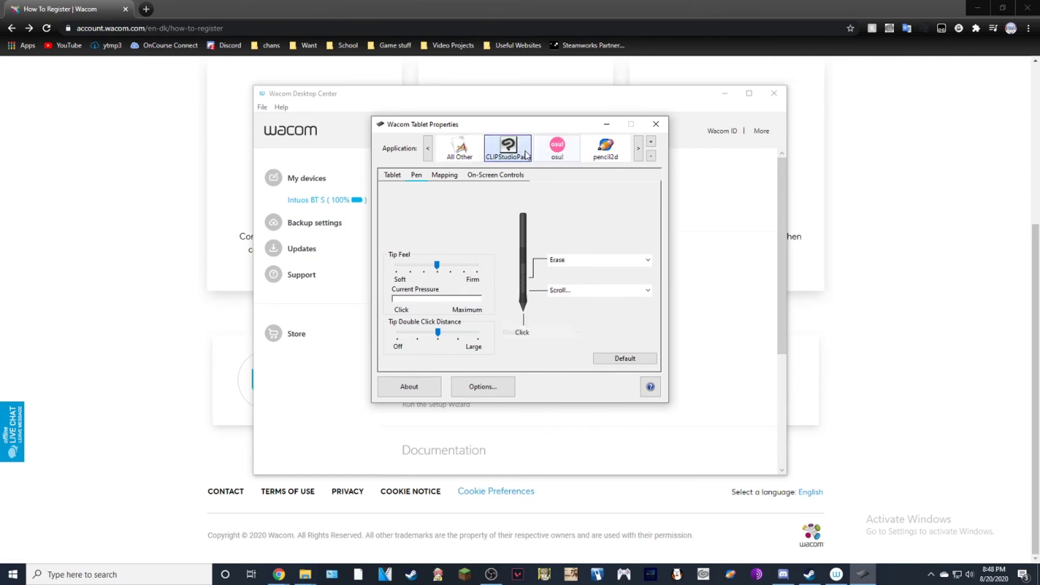
{"action": "left_click", "coordinate": [464, 155]}
{"action": "left_click", "coordinate": [497, 161]}
{"action": "left_click", "coordinate": [558, 154]}
{"action": "left_click", "coordinate": [601, 154]}
{"action": "left_click", "coordinate": [599, 162]}
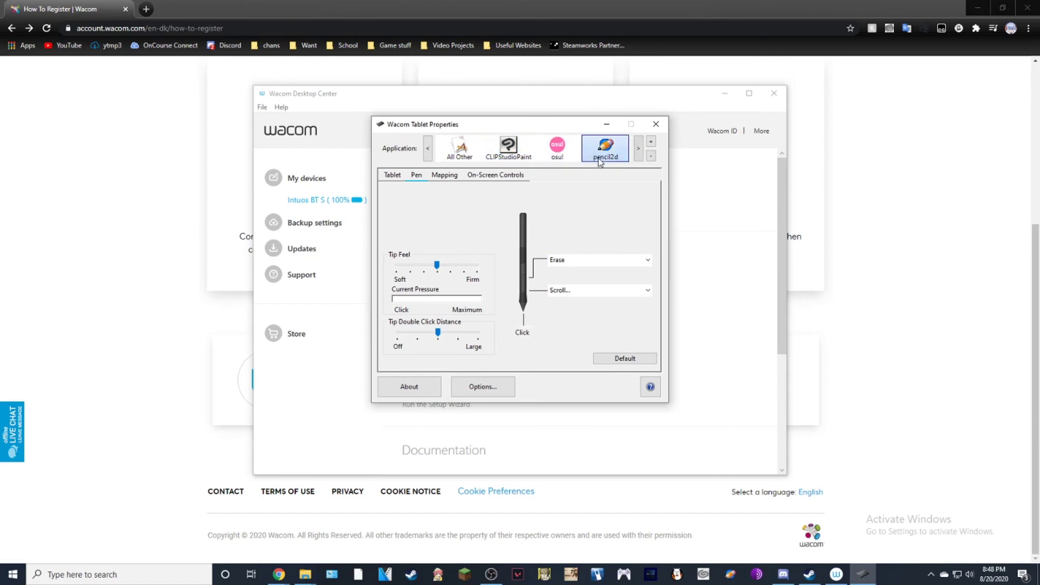
Show the dialog for adding another application, dismiss it, and close Wacom Tablet Properties.
{"action": "left_click", "coordinate": [651, 141]}
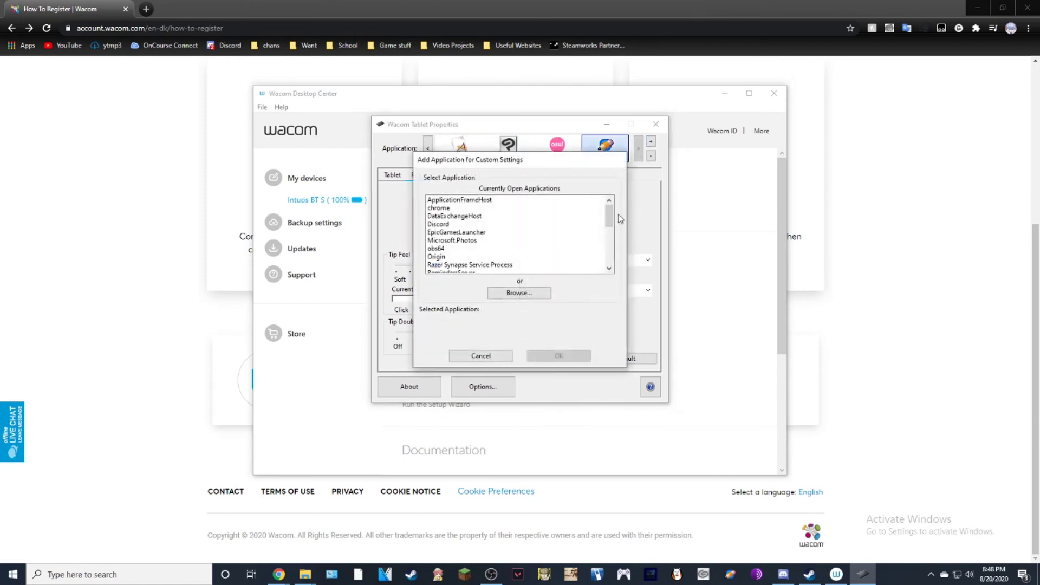
{"action": "left_click", "coordinate": [481, 355]}
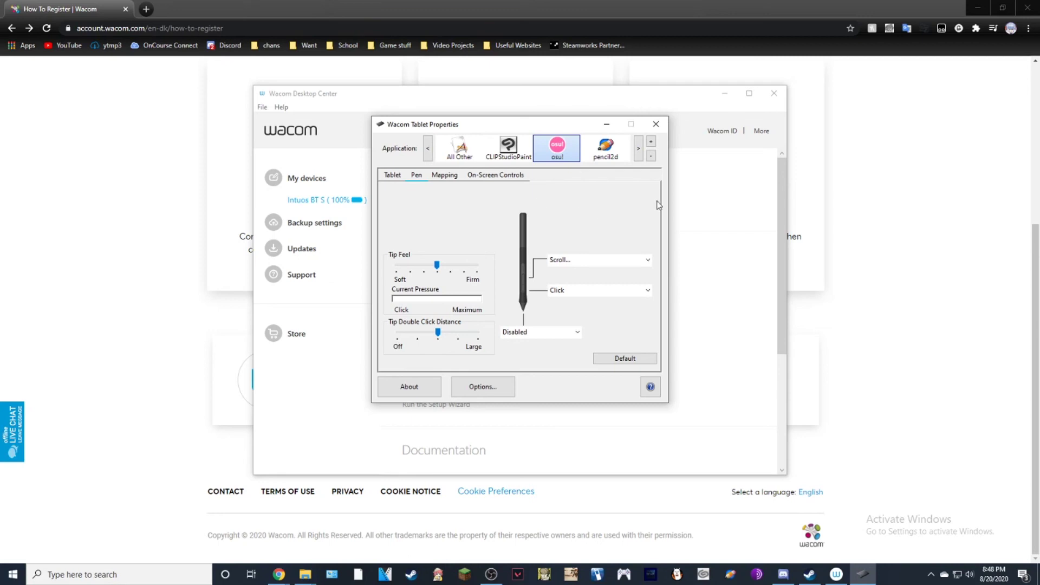
{"action": "left_click", "coordinate": [654, 128]}
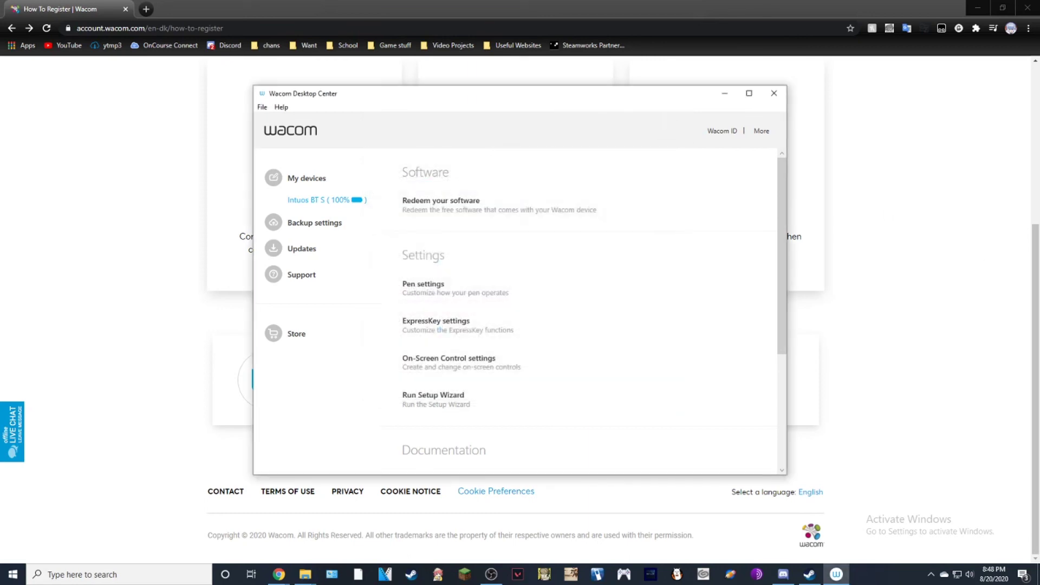